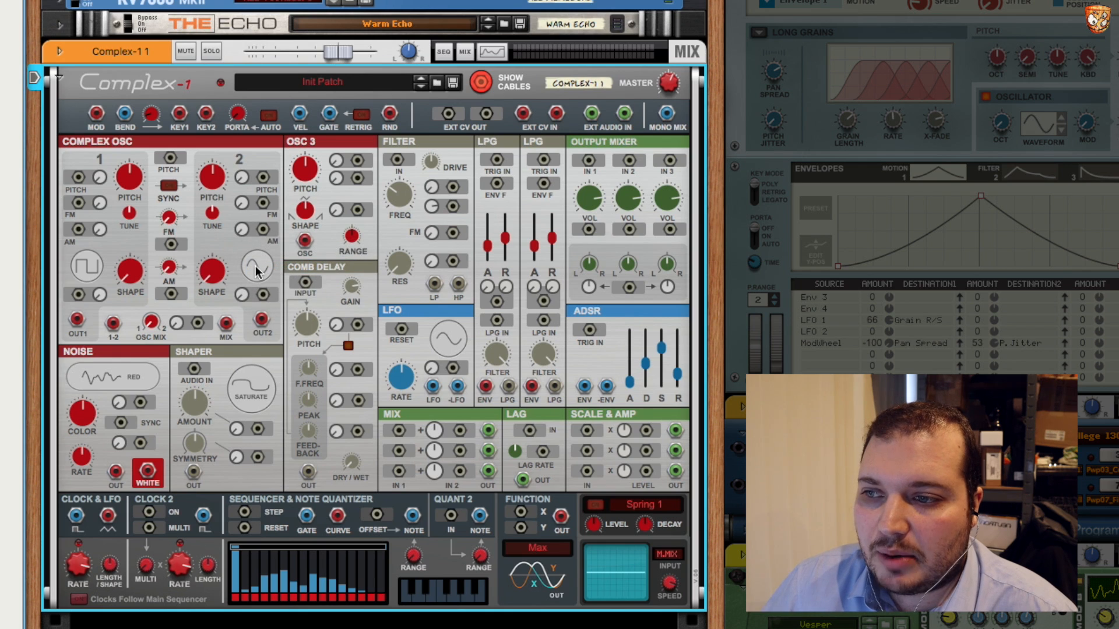
Patch oscillator 2's OUT2 into output mixer IN 2, and control the shared oscillator pitch with notes from the clocked sequencer.
left_click_drag(262, 320, 630, 166)
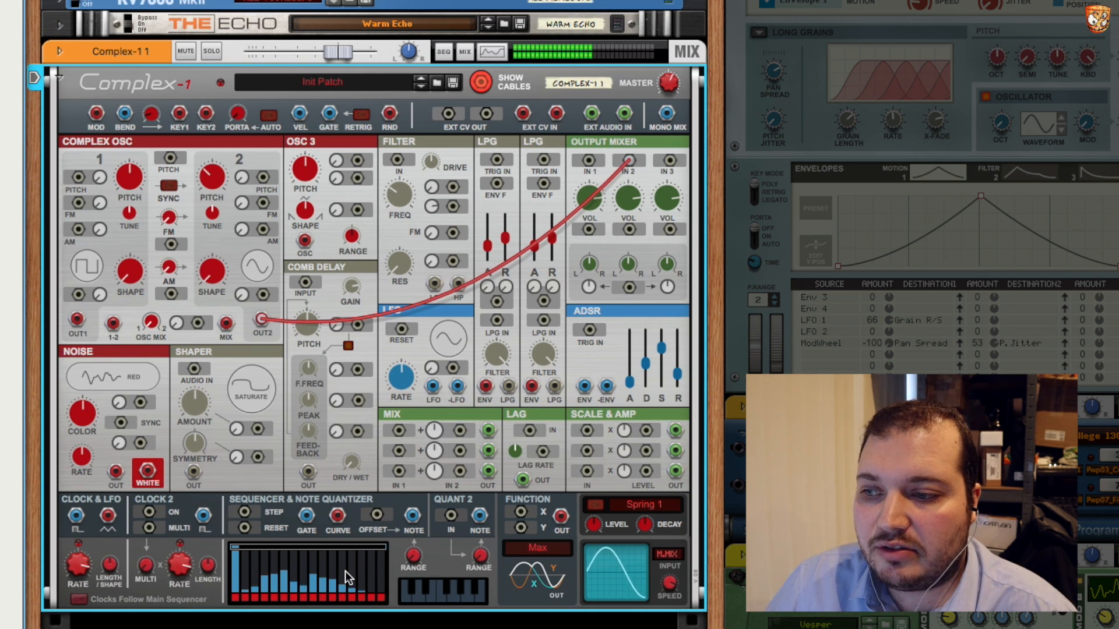
left_click_drag(77, 515, 245, 512)
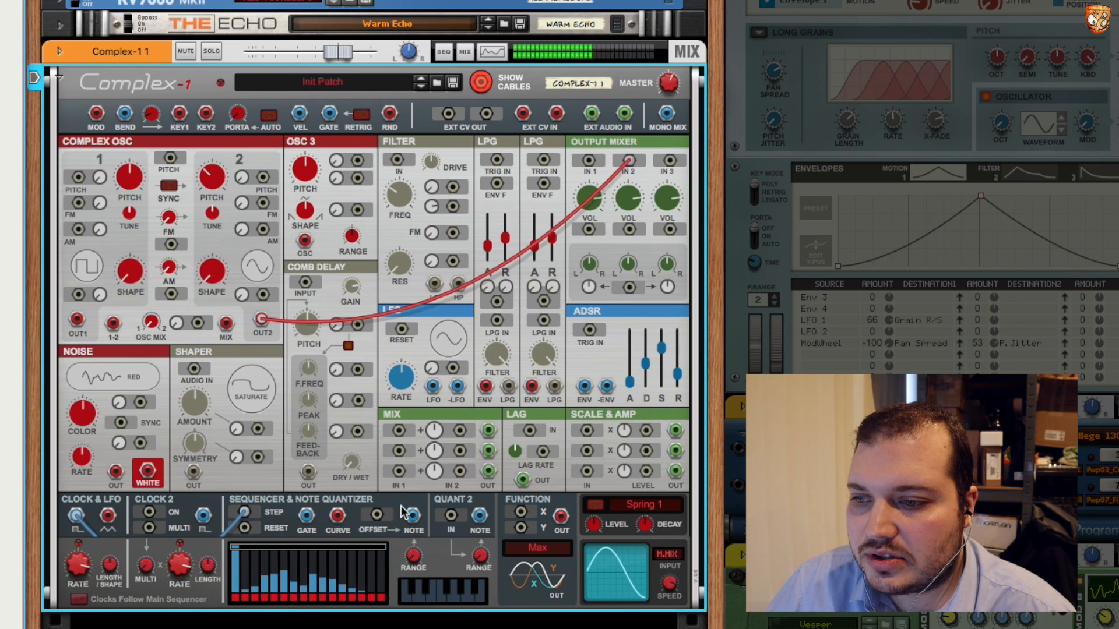
left_click_drag(412, 515, 173, 162)
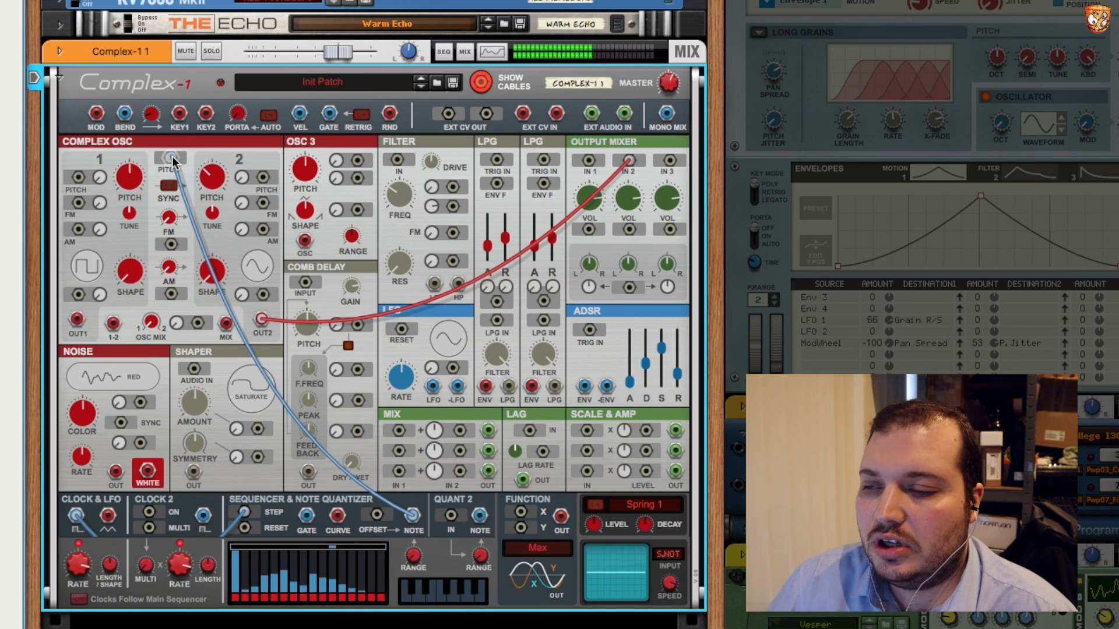
left_click_drag(173, 162, 173, 163)
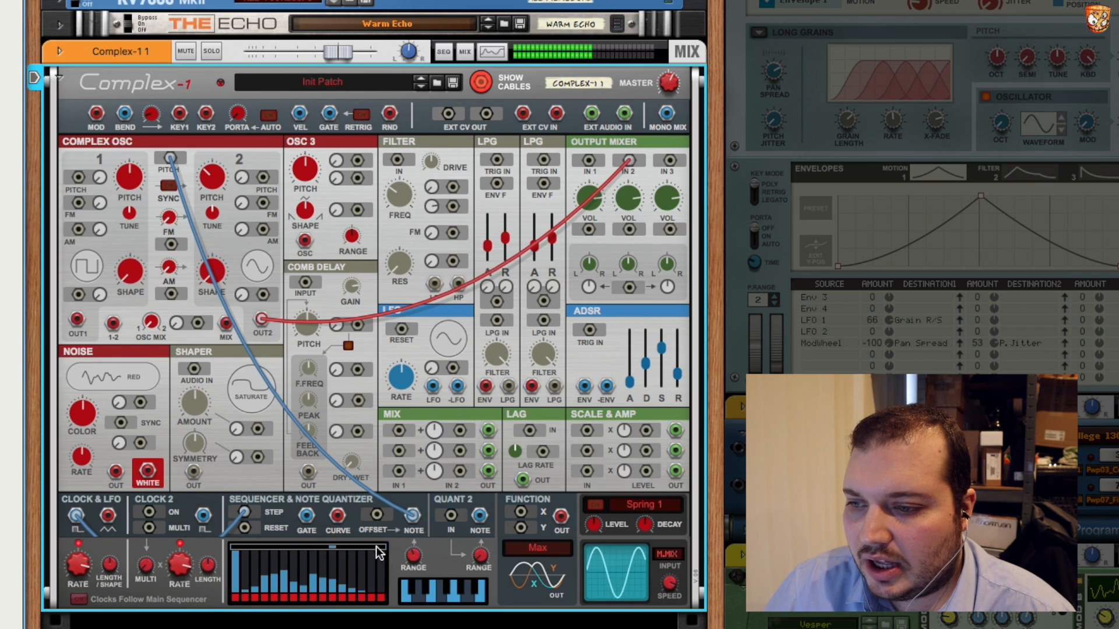
Shorten the sequence to six steps, redraw their values into a peak at the fourth step, and adjust the sequencer's note range.
left_click_drag(381, 548, 286, 548)
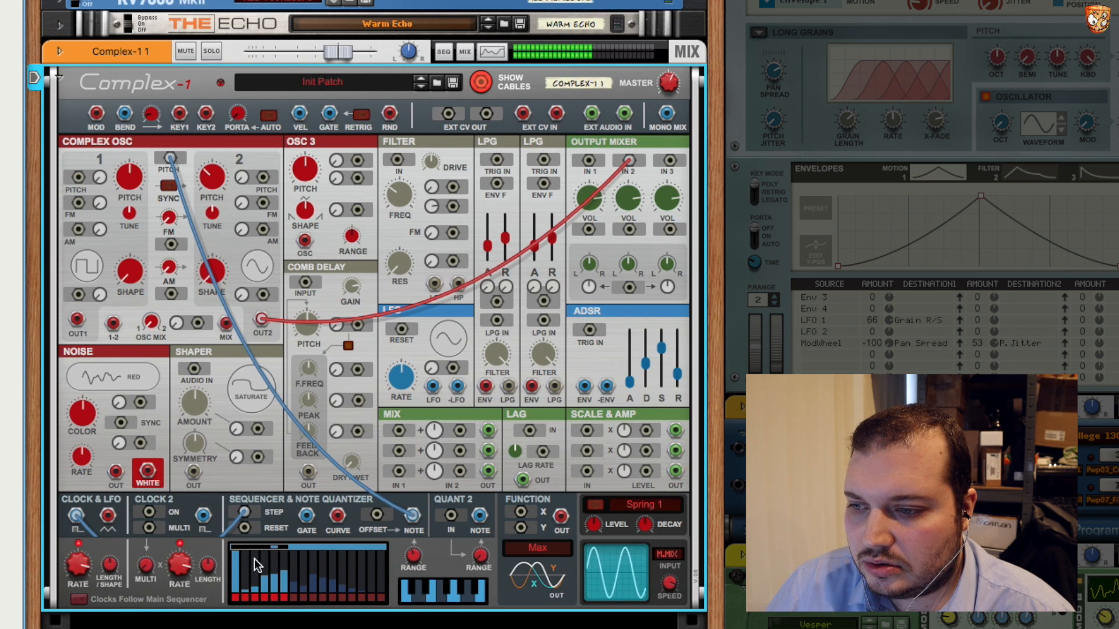
left_click(235, 583)
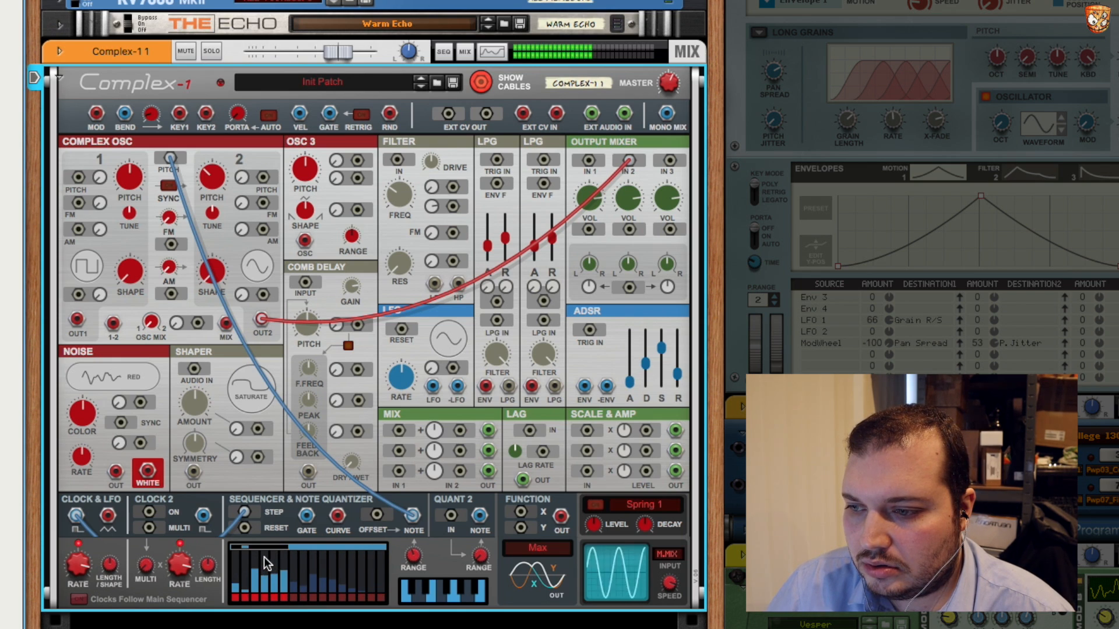
left_click(283, 585)
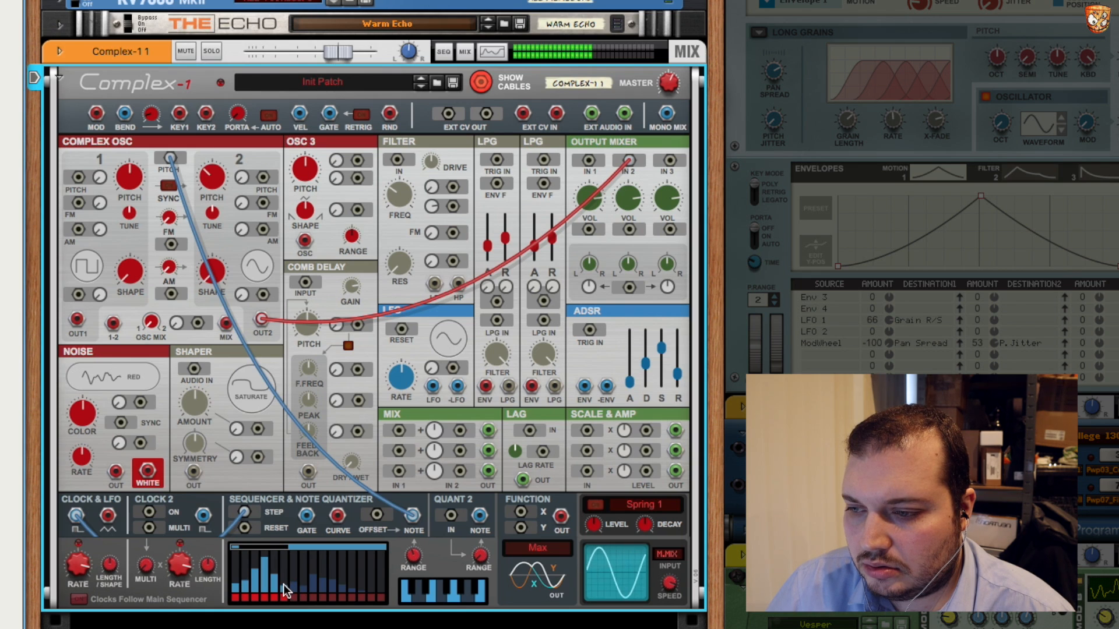
left_click_drag(412, 555, 412, 561)
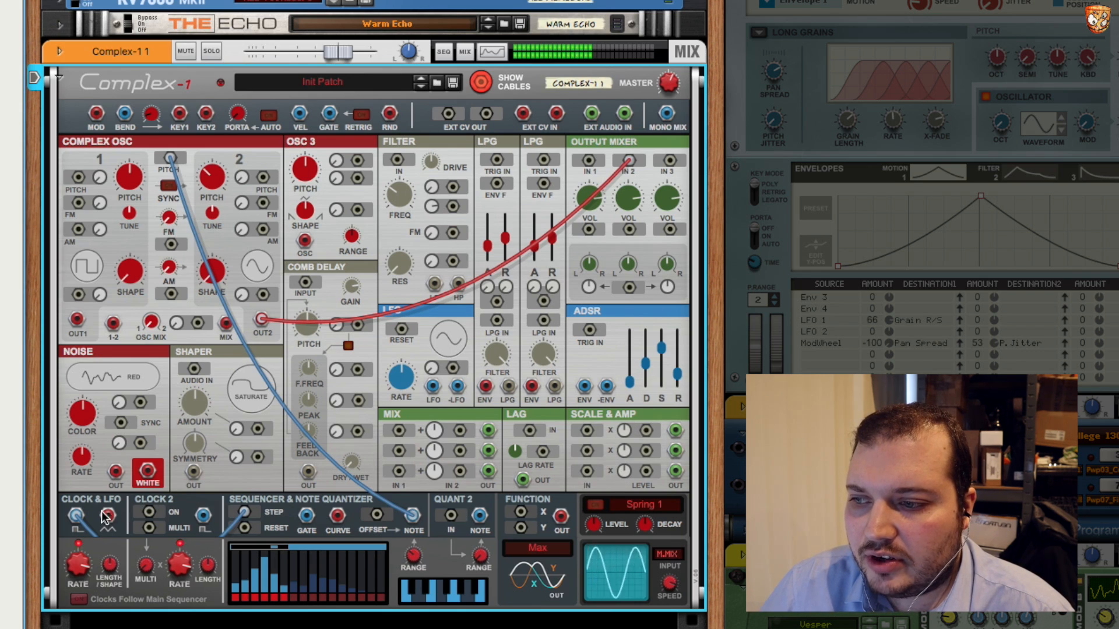
Set the Function module to S/H with the clock into X and white noise into Y, and patch its output to the Complex Osc FM modulation input.
left_click_drag(74, 520, 521, 513)
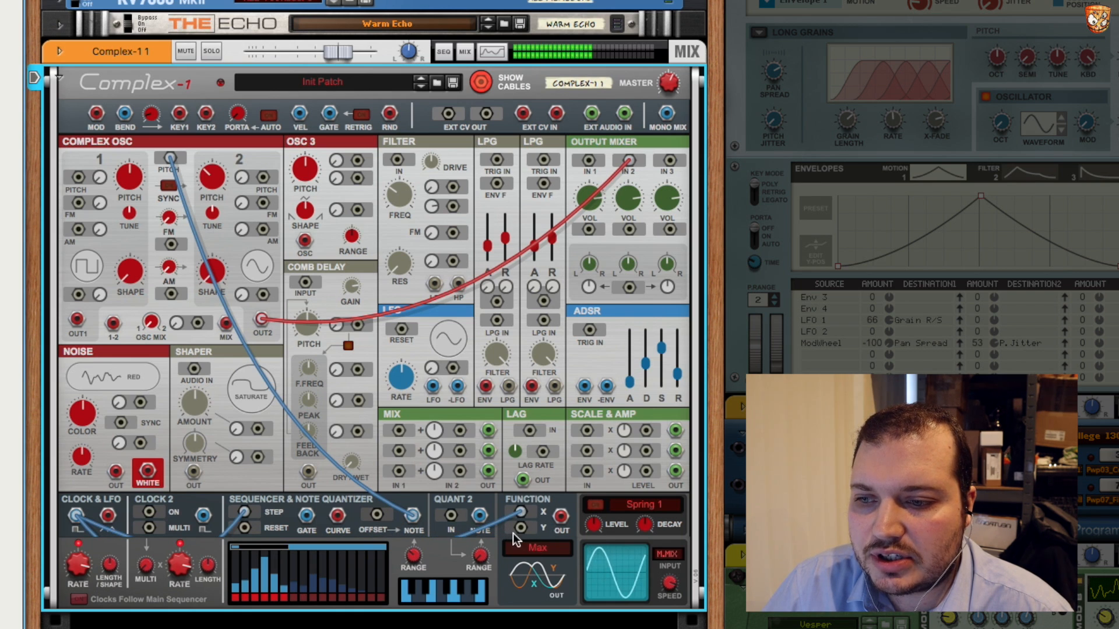
left_click(545, 550)
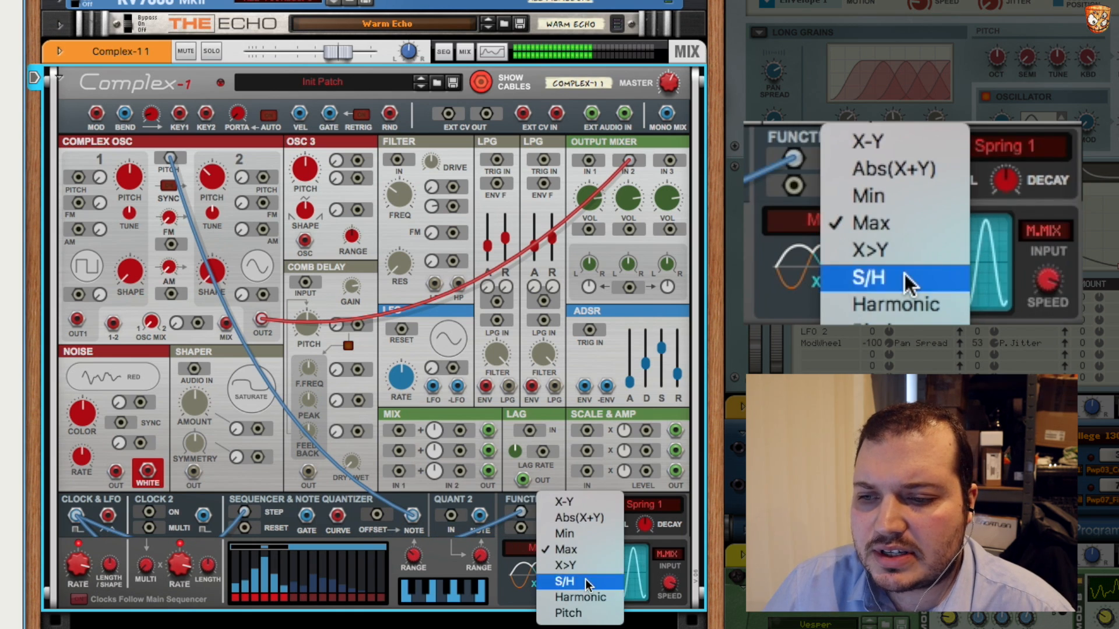
left_click(583, 582)
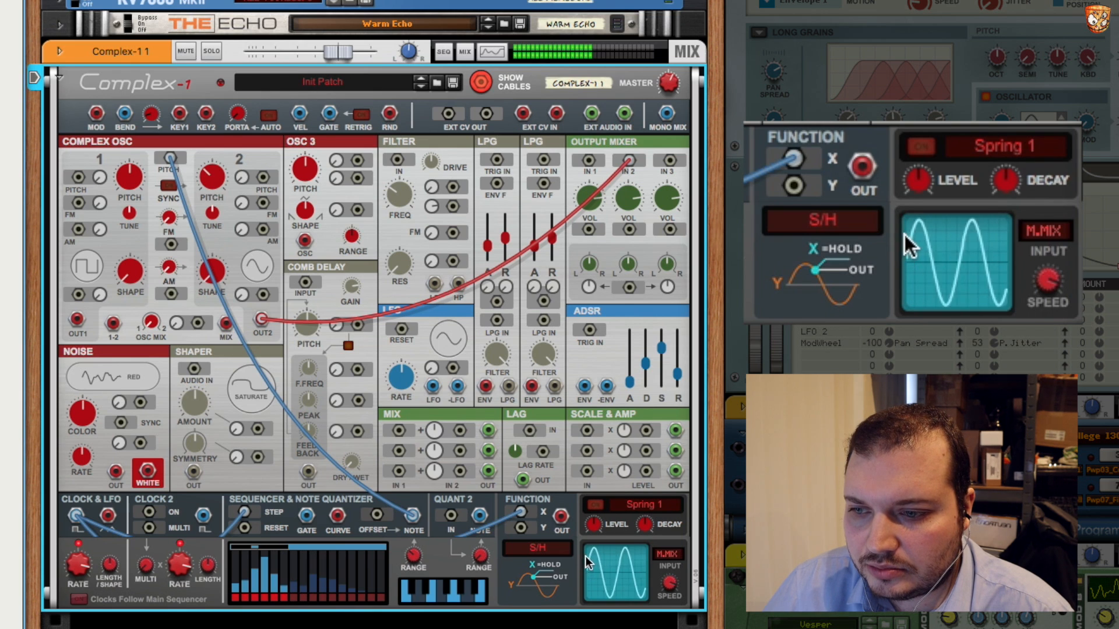
left_click_drag(147, 472, 520, 532)
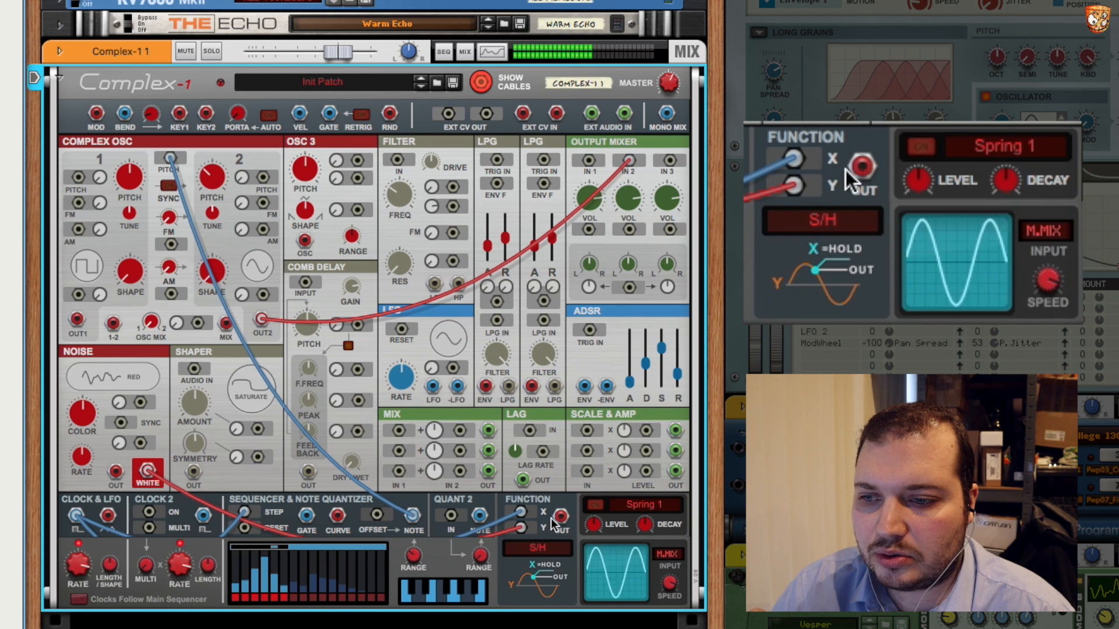
left_click_drag(559, 516, 559, 517)
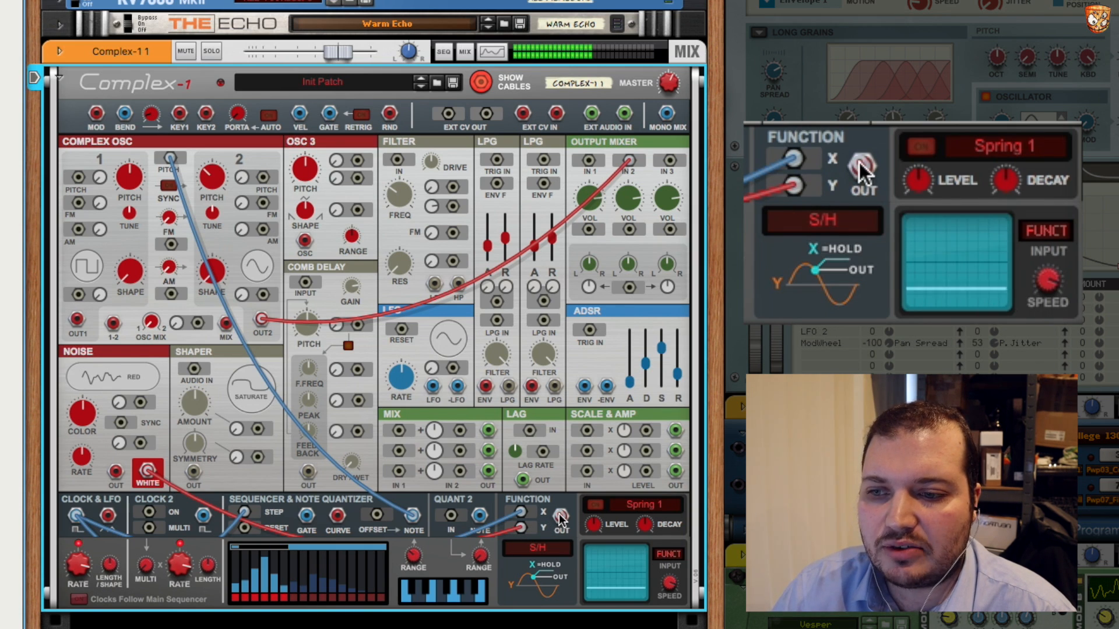
left_click_drag(559, 516, 169, 246)
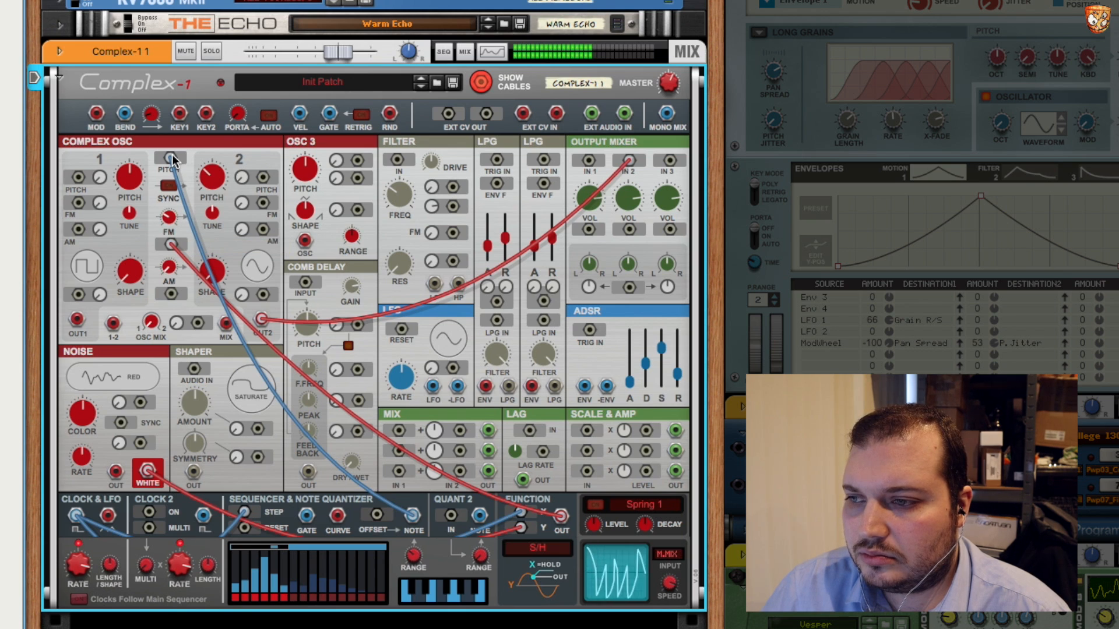
Set oscillator 1's waveform to sine and adjust the oscillator 1 to 2 FM amount.
left_click(86, 267)
left_click(108, 244)
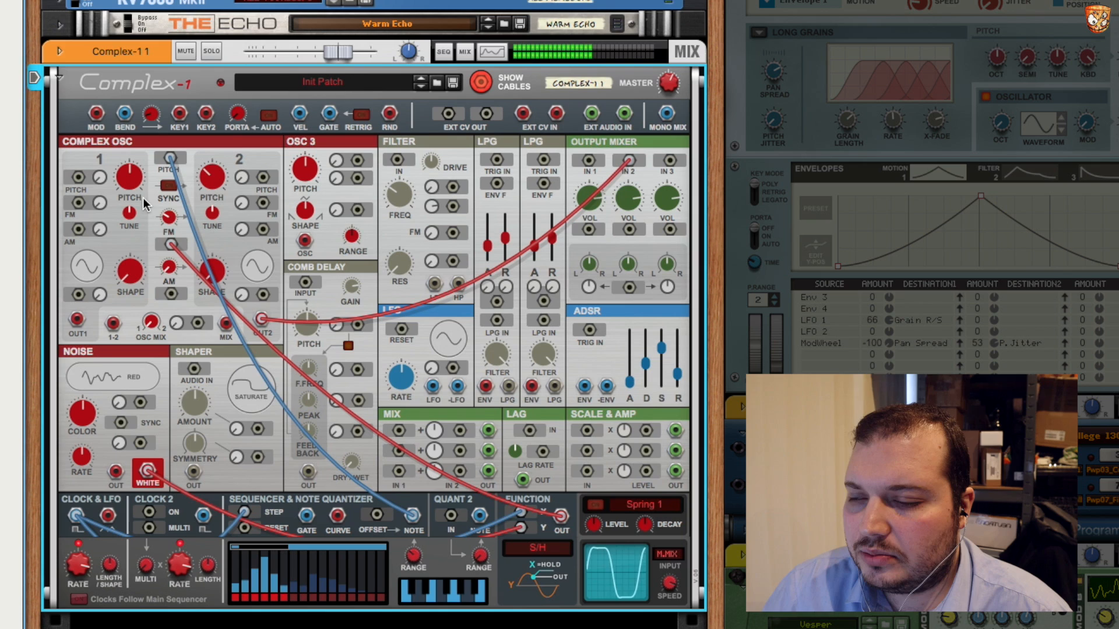
left_click_drag(169, 218, 172, 186)
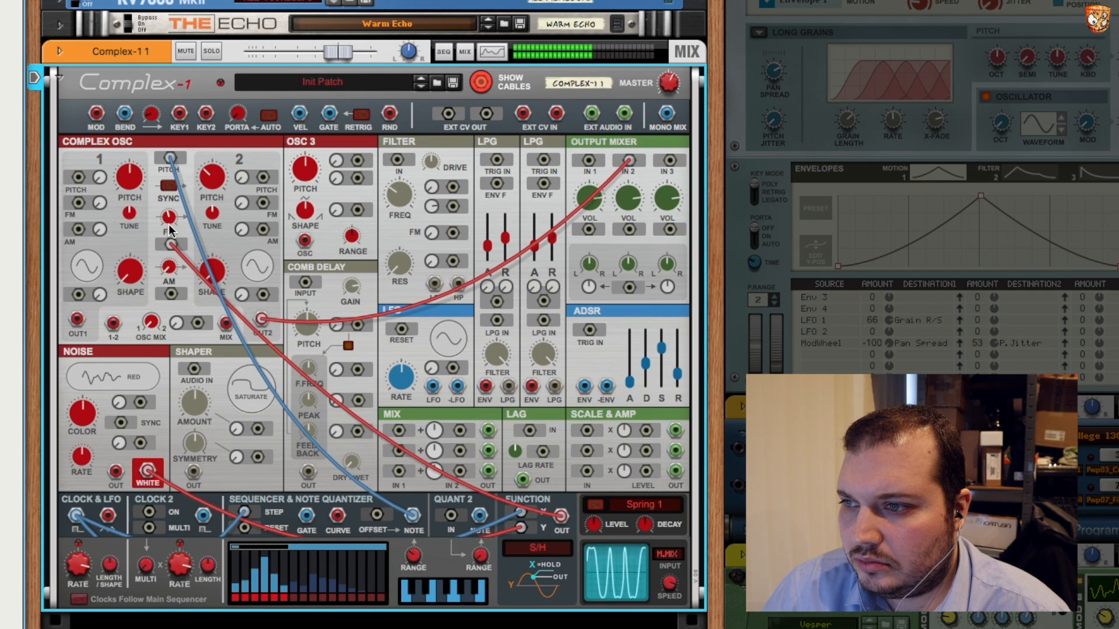
Enable oscillator sync and retune the pair, with oscillator 1's pitch lower and oscillator 2's pitch higher.
left_click(168, 185)
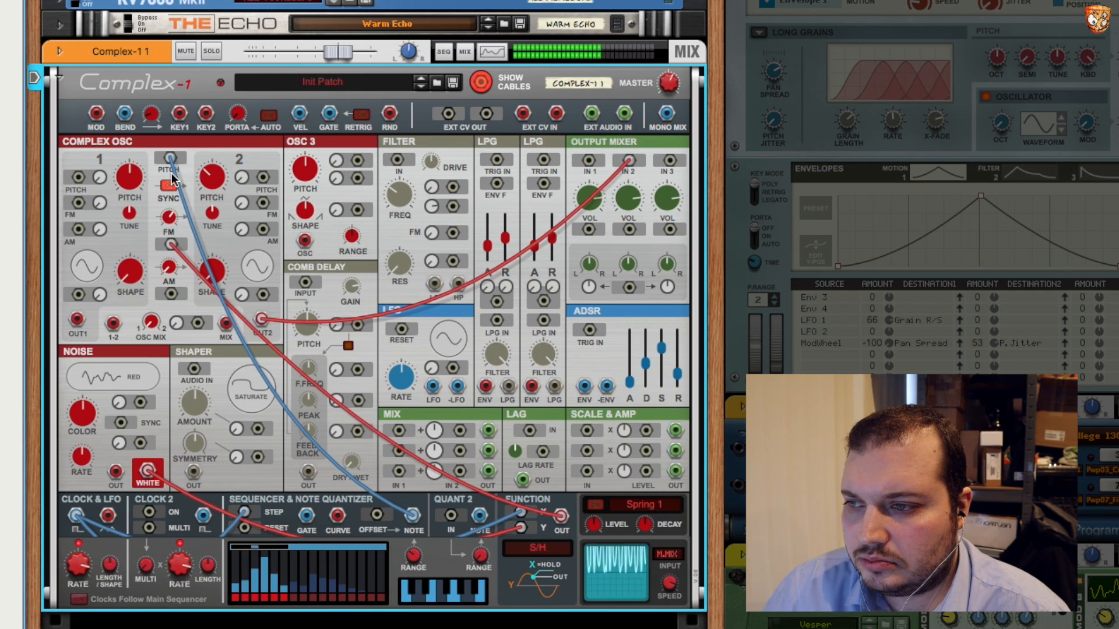
left_click_drag(129, 181, 130, 250)
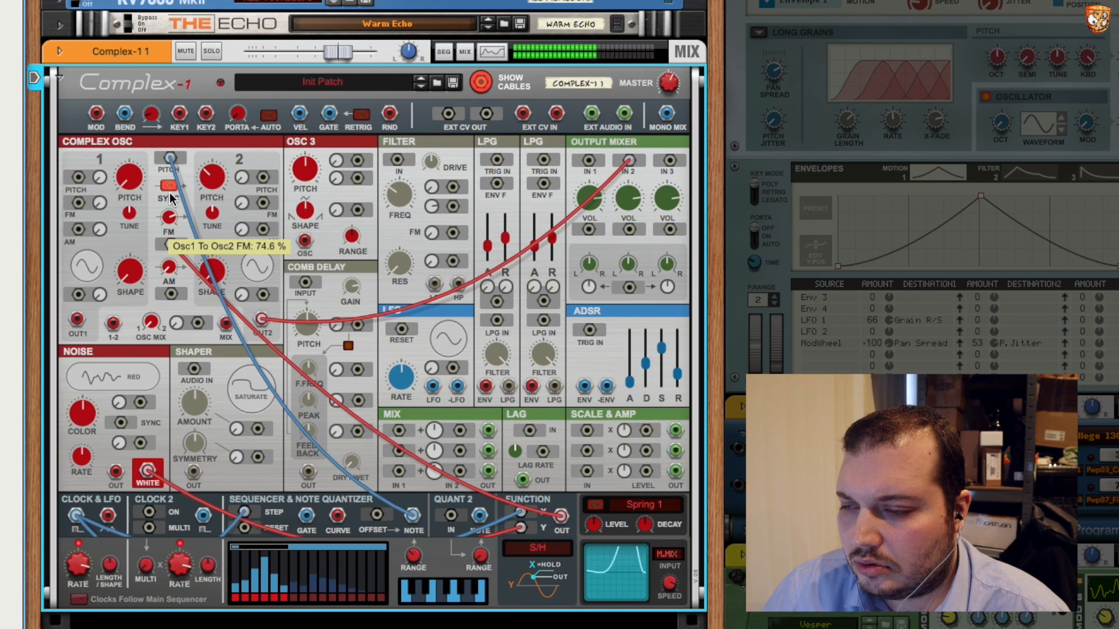
left_click_drag(210, 178, 211, 154)
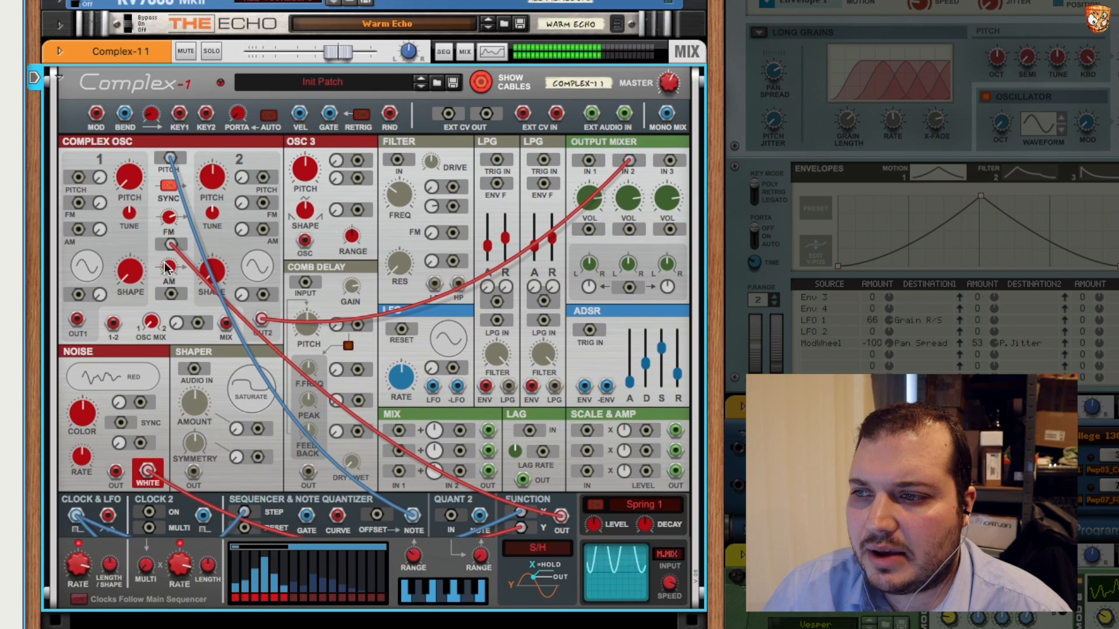
Unplug the sample-and-hold cable from the FM modulation input and sweep the oscillator 1 to 2 FM amount by hand.
left_click_drag(170, 245, 214, 248)
left_click_drag(162, 220, 187, 321)
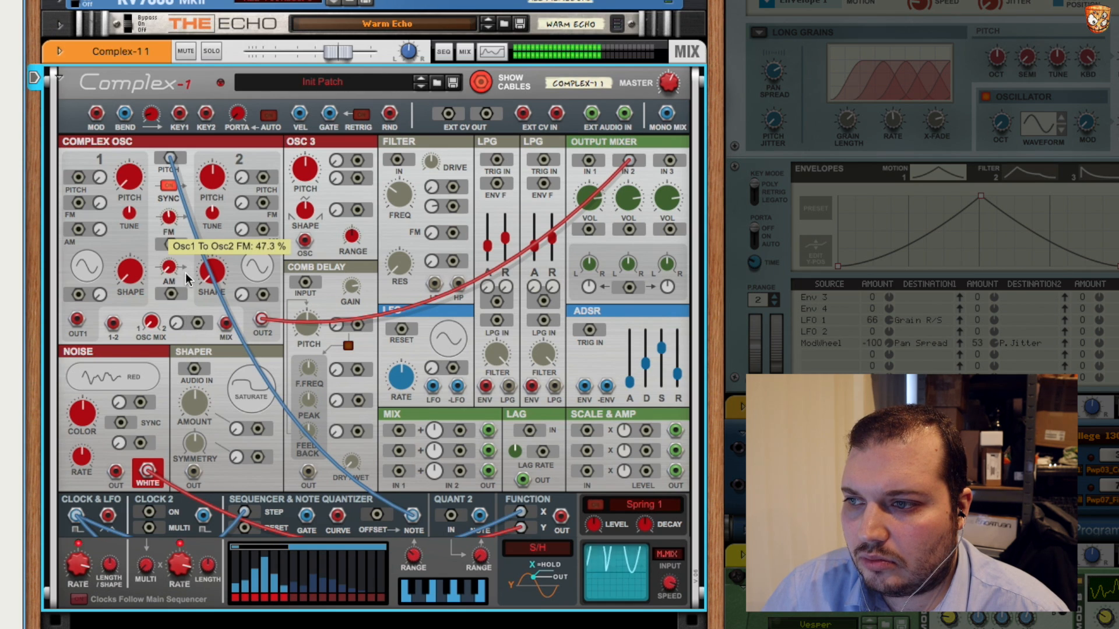
left_click_drag(185, 232, 180, 330)
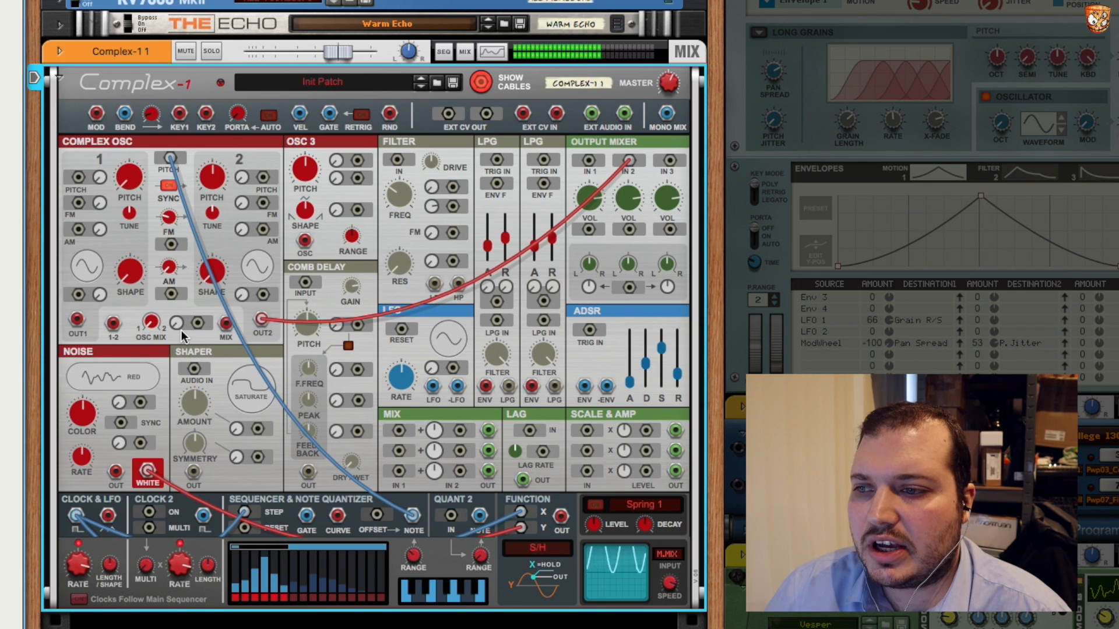
Patch the LFO output into the Complex Osc FM modulation input and set a slow LFO rate, keeping the Sine waveform.
left_click_drag(433, 386, 171, 159)
left_click_drag(408, 377, 406, 401)
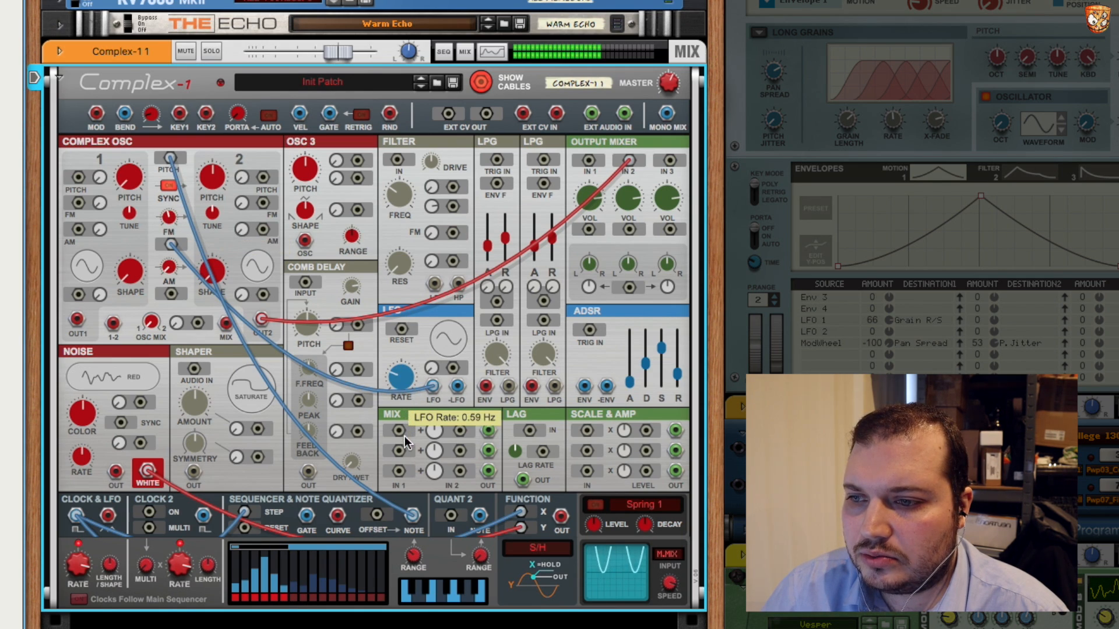
left_click(448, 331)
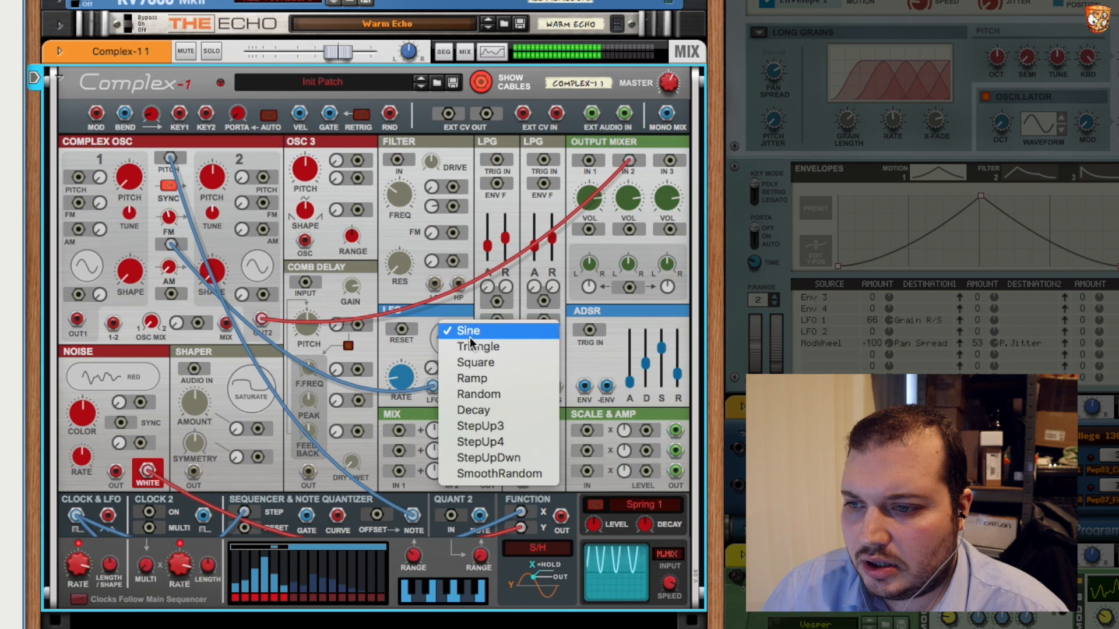
left_click(525, 351)
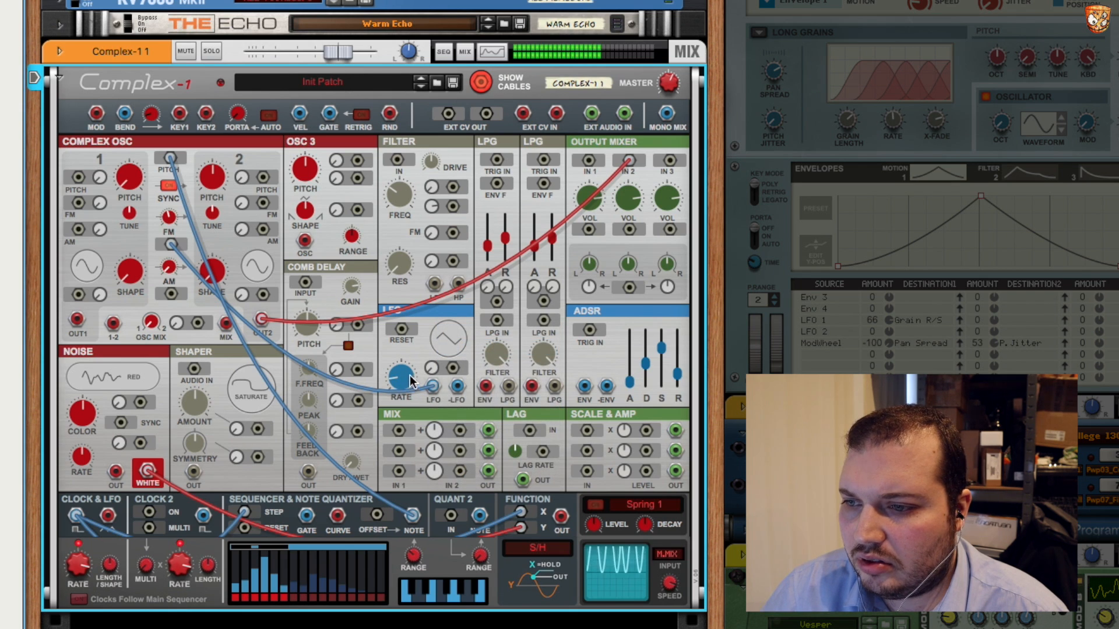
left_click_drag(406, 380, 405, 385)
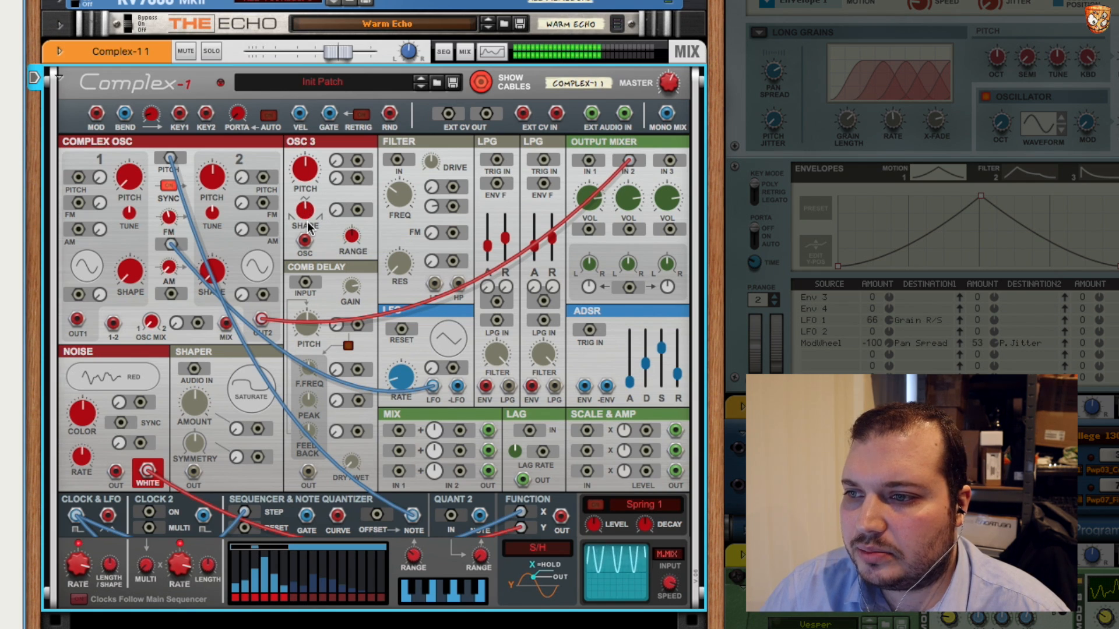
Patch Osc 3's output into oscillator 2's AM input and raise that input's modulation amount.
left_click_drag(305, 242, 263, 230)
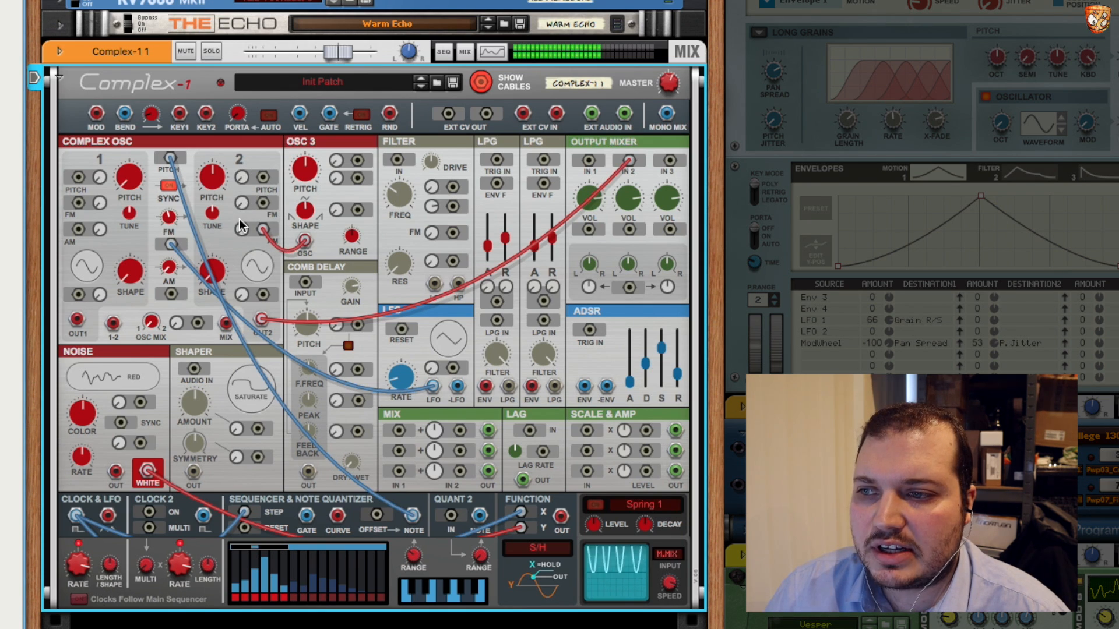
left_click_drag(243, 228, 243, 177)
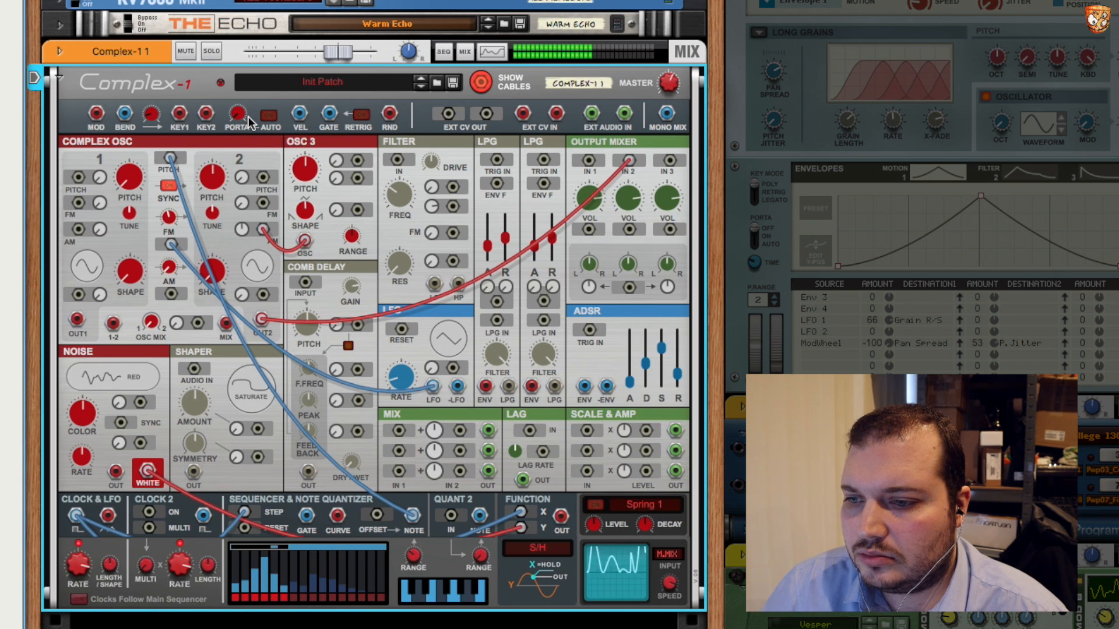
Patch the sequencer's NOTE output into Osc 3's pitch input as well and lower Osc 3's pitch.
left_click(414, 516)
left_click_drag(413, 519, 358, 160)
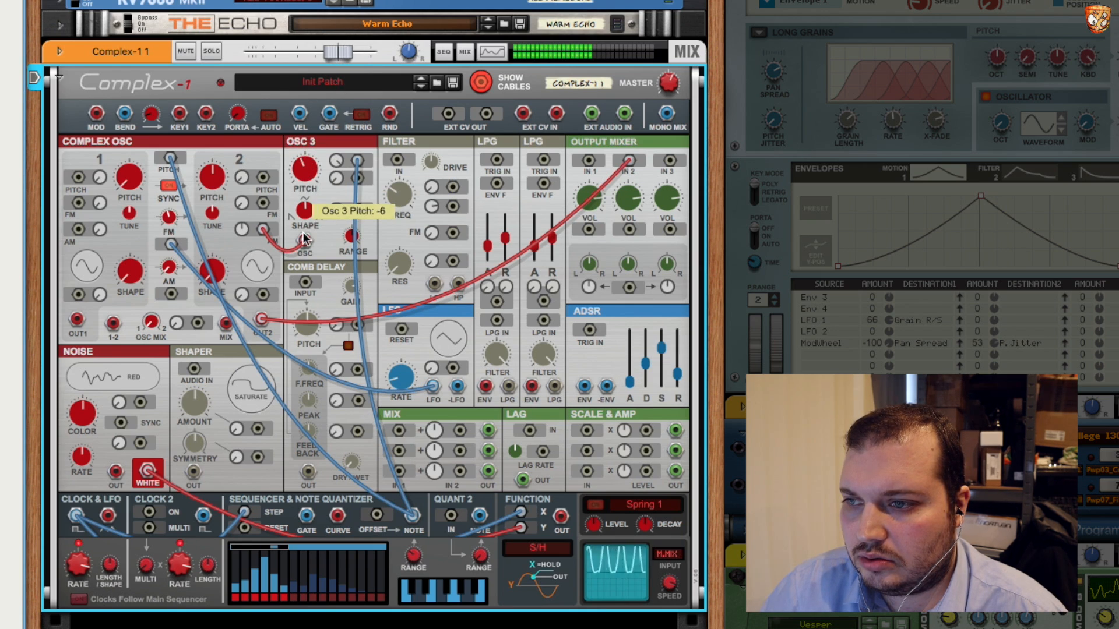
left_click_drag(309, 165, 308, 164)
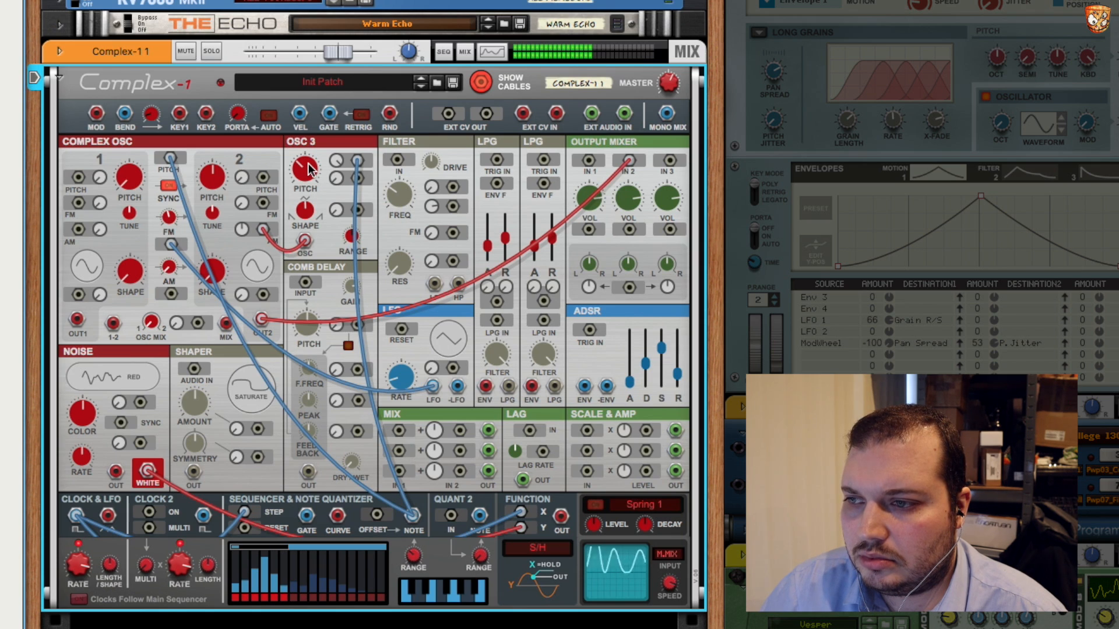
Readjust oscillator 2's AM input amount and patch the inverted LFO output into Osc 3's shape modulation input.
left_click_drag(240, 230, 243, 181)
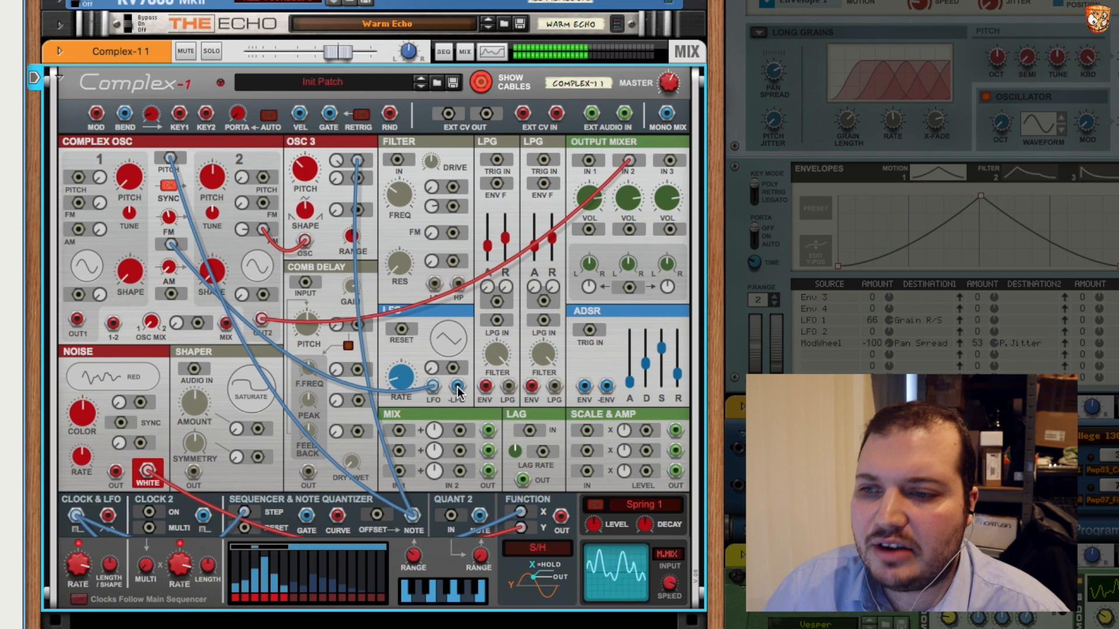
left_click_drag(458, 392, 361, 242)
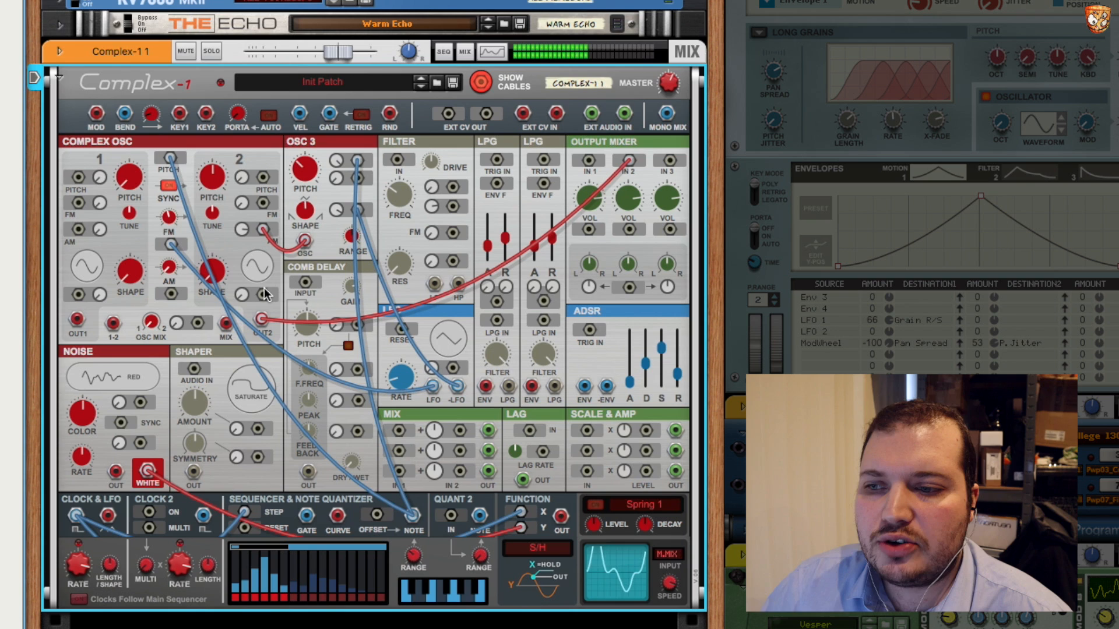
Route oscillator 2's output through the first LPG into output mixer IN 2, and trigger that LPG from the clock.
left_click_drag(628, 160, 496, 320)
left_click_drag(508, 386, 630, 160)
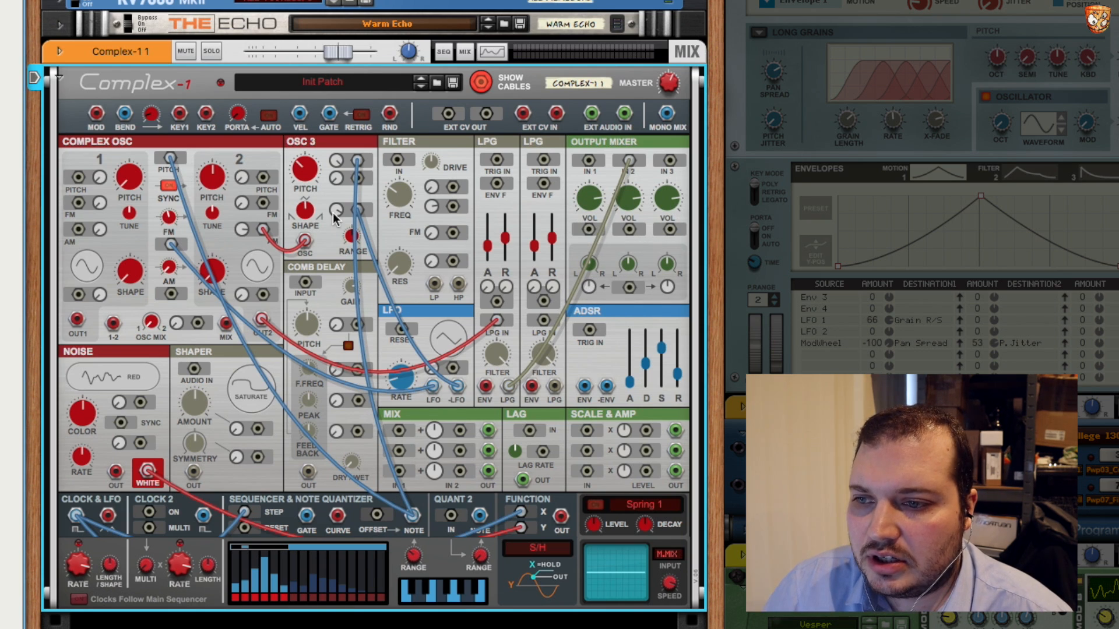
left_click_drag(76, 516, 495, 162)
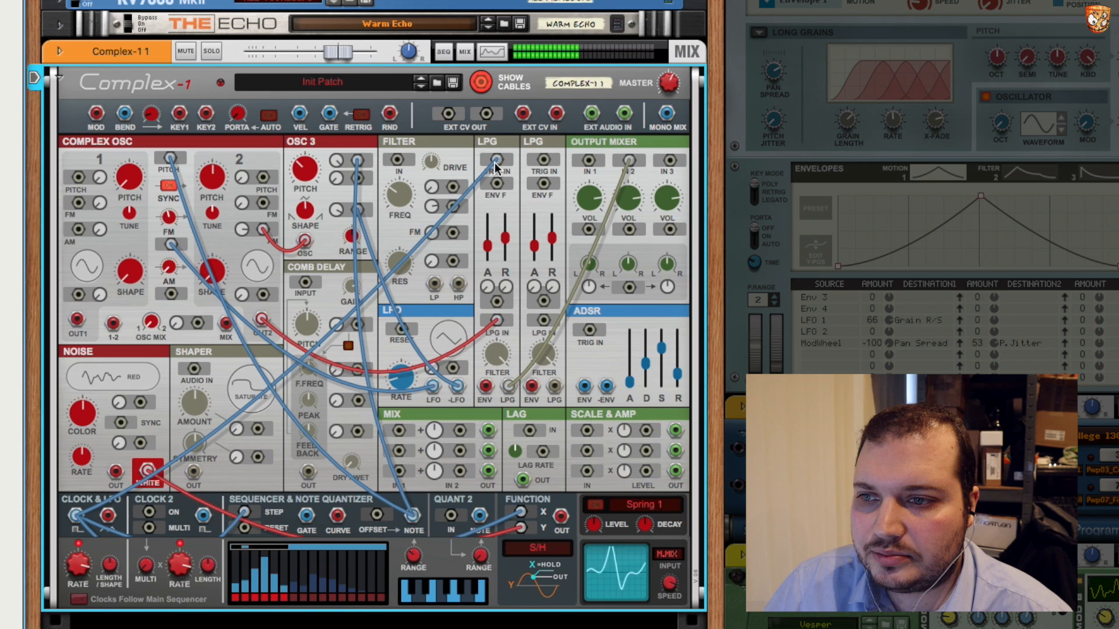
Set the first LPG's attack to minimum and replace its clock trigger with the sequencer's GATE output.
left_click_drag(504, 236, 508, 244)
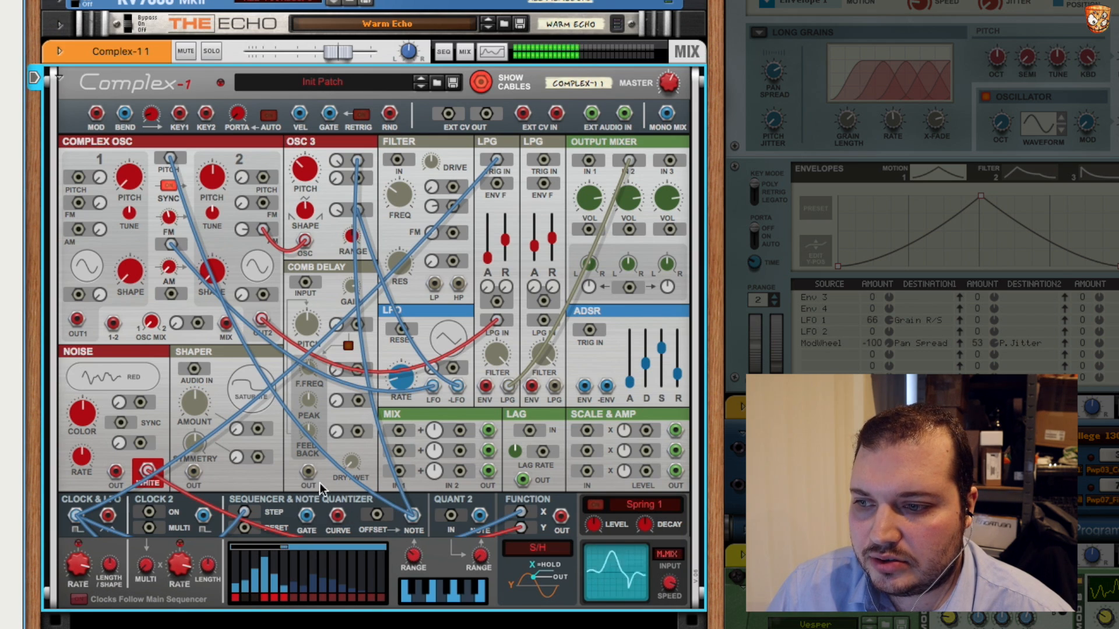
mouse_move(497, 160)
left_mouse_down()
mouse_move(338, 509)
mouse_move(498, 160)
left_mouse_up()
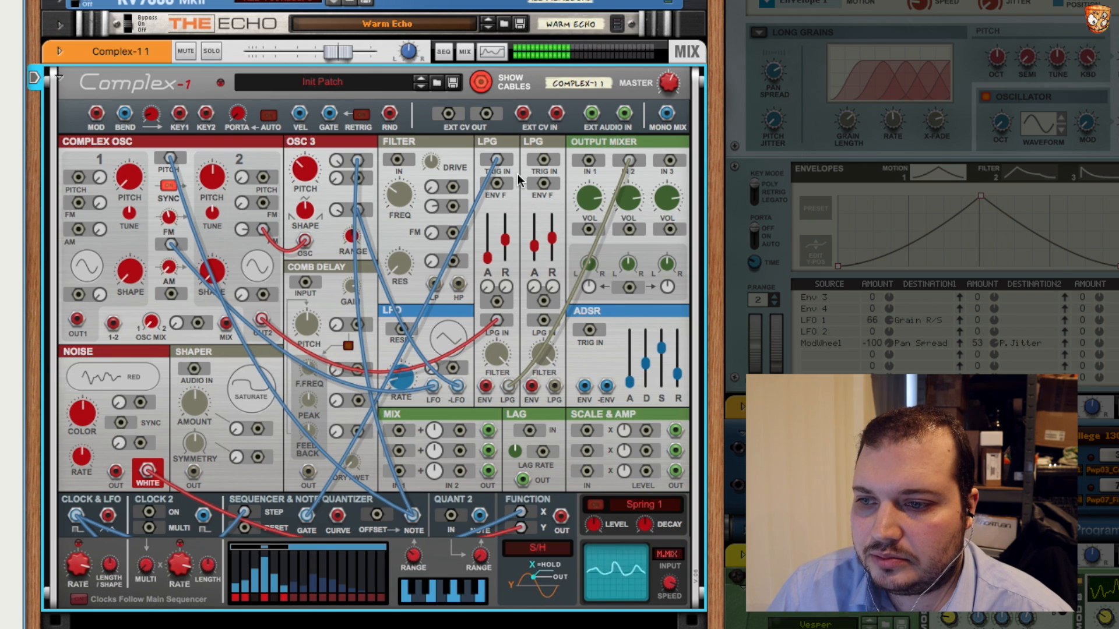
Replace the first LPG's gate trigger cable with one from the CLOCK & LFO square output.
left_click_drag(494, 157, 510, 177)
left_click_drag(78, 520, 494, 163)
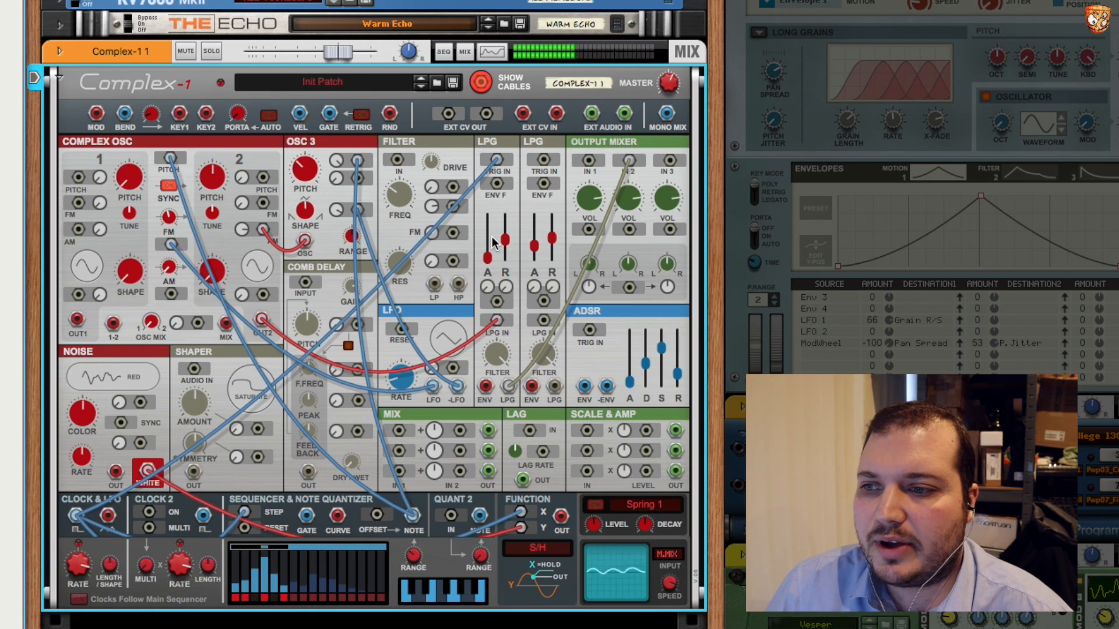
Route oscillator 2's output through the comb delay into output mixer IN 1 and raise the delay's dry/wet.
left_click_drag(262, 320, 306, 284)
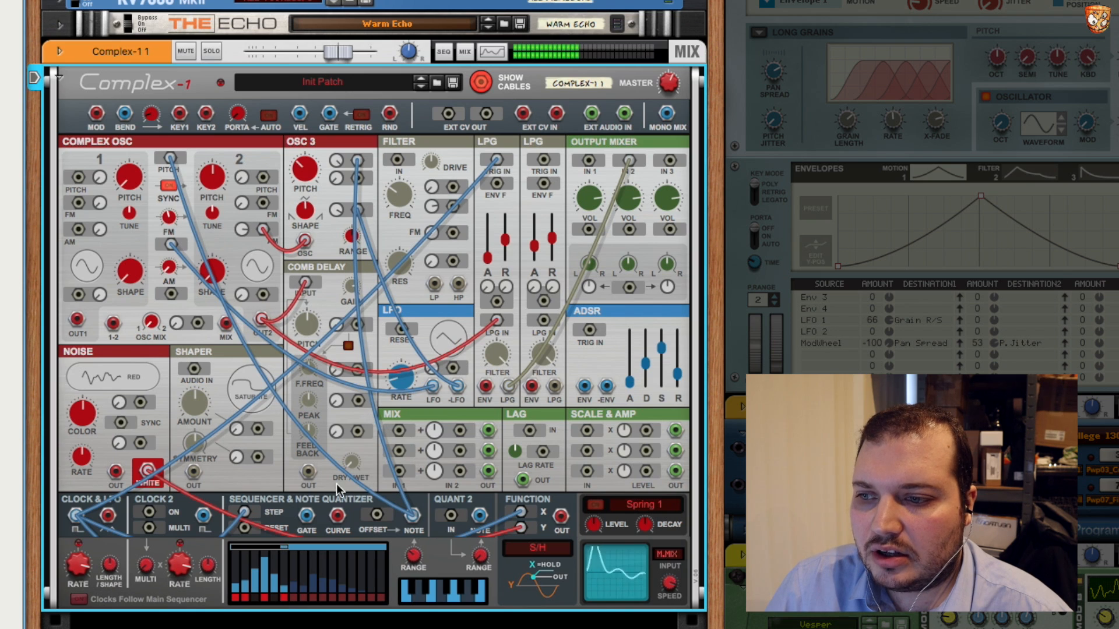
left_click_drag(307, 475, 587, 160)
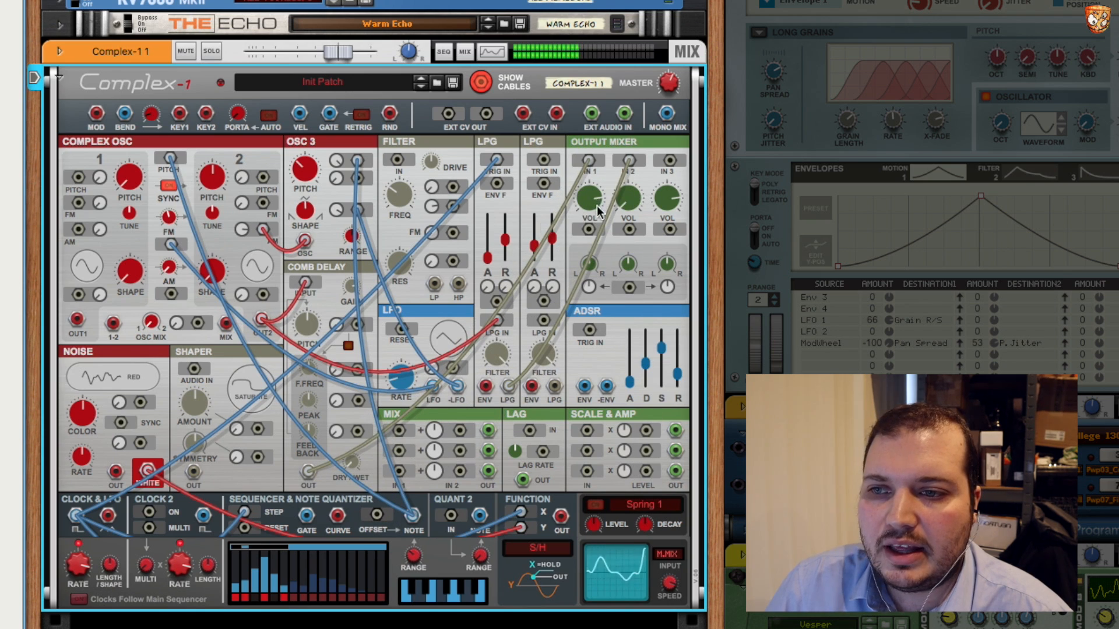
left_click_drag(344, 468, 383, 173)
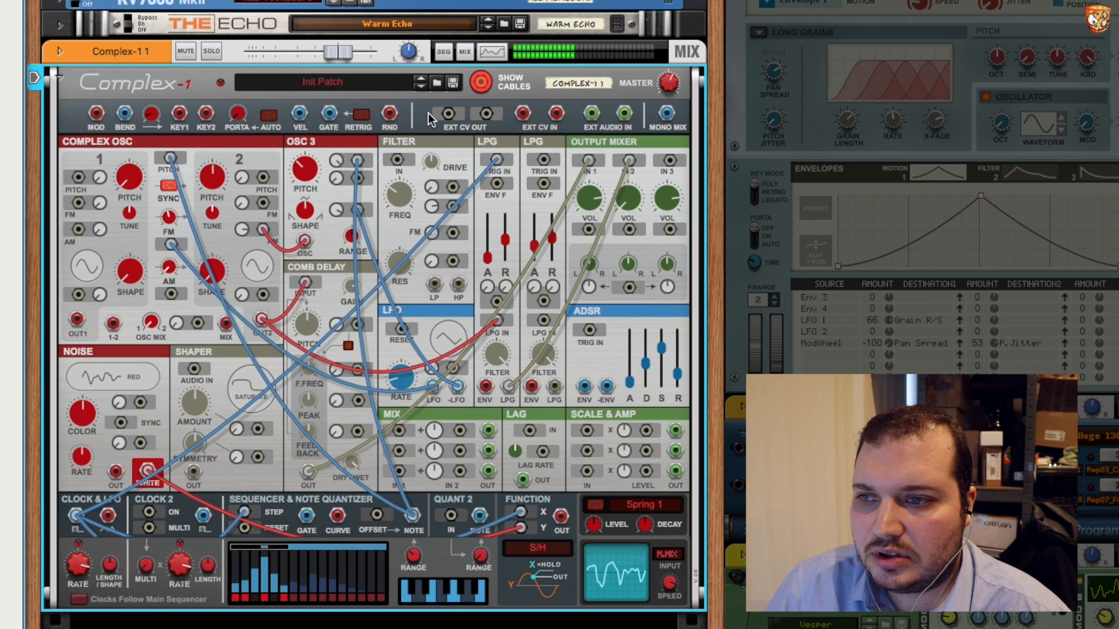
Patch the FUNCTION output into the comb delay's pitch, filter frequency, peak and feedback modulation inputs, and set its feedback to 32.8 %.
left_click(482, 82)
left_click_drag(306, 324, 309, 411)
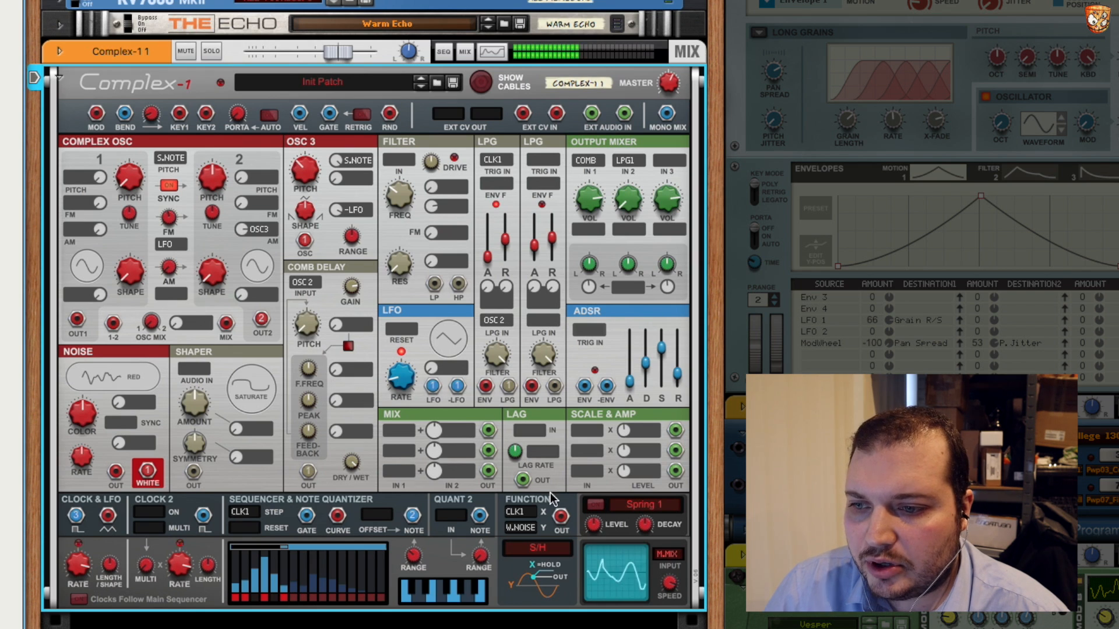
left_click_drag(560, 517, 353, 328)
left_click_drag(559, 517, 313, 394)
left_click_drag(560, 515, 339, 302)
left_click_drag(561, 516, 308, 448)
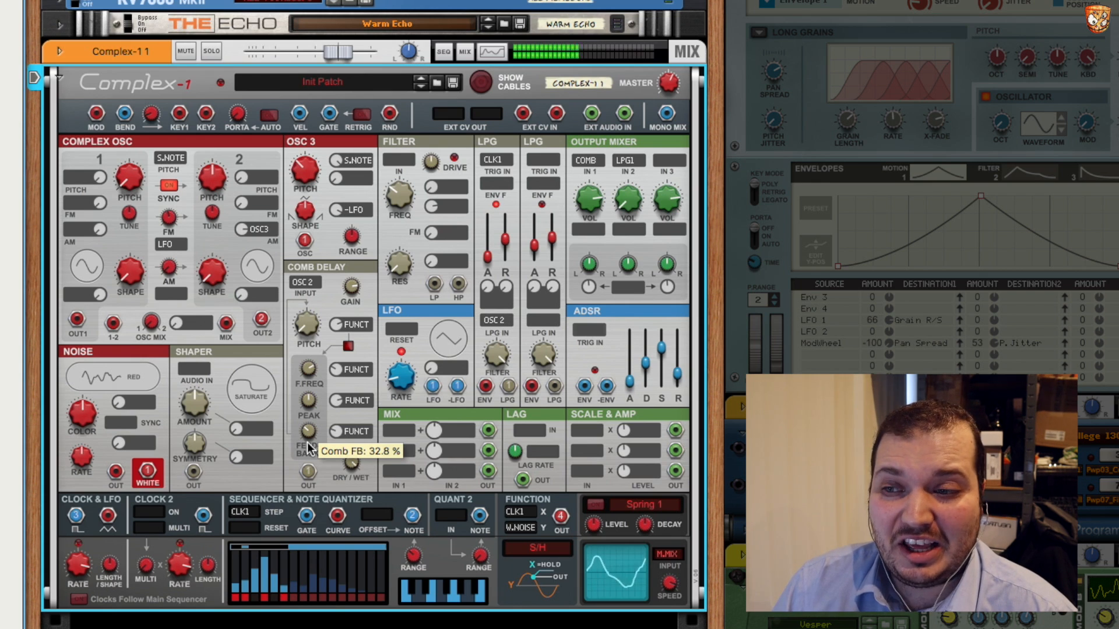
Rebalance output mixer channels 1 and 2, setting Vol 2 to 6.0 dB.
left_click_drag(589, 198, 592, 227)
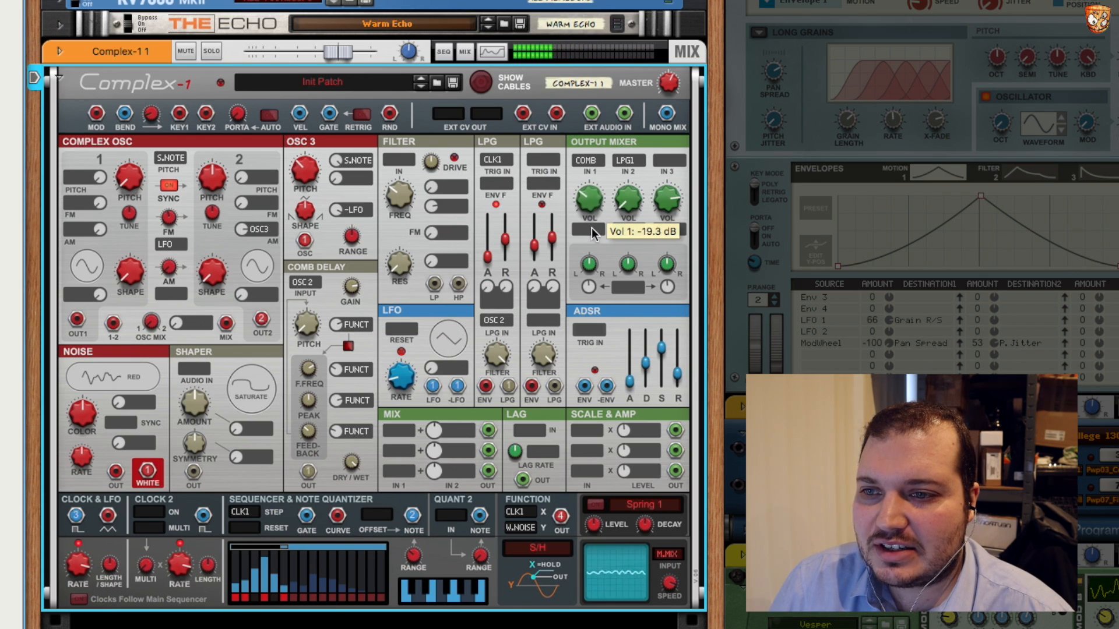
left_click(479, 81)
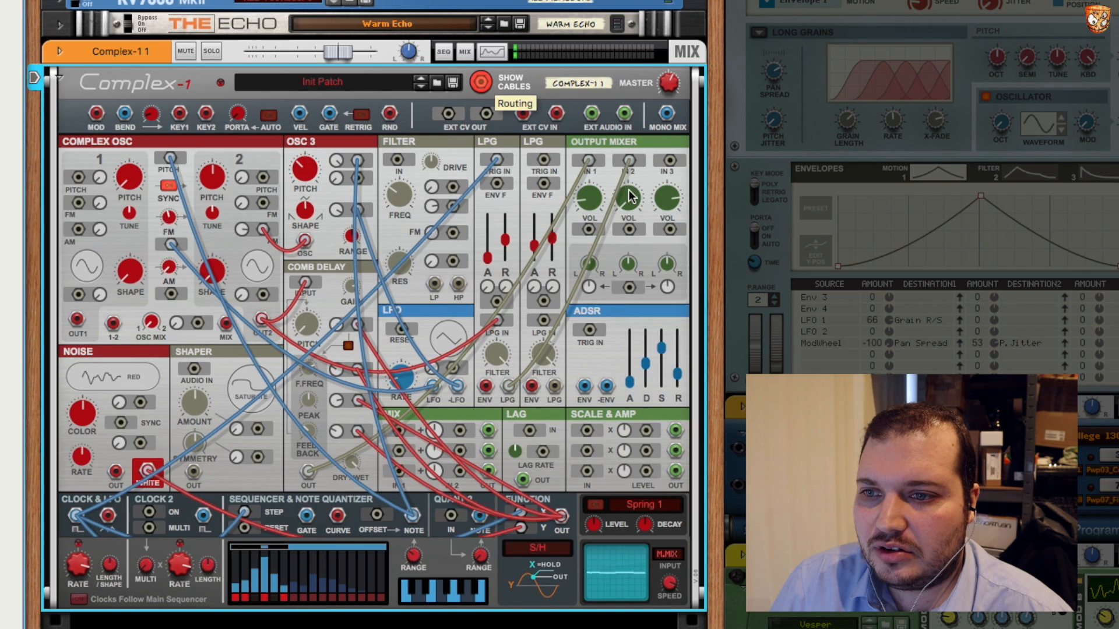
left_click_drag(606, 198, 594, 117)
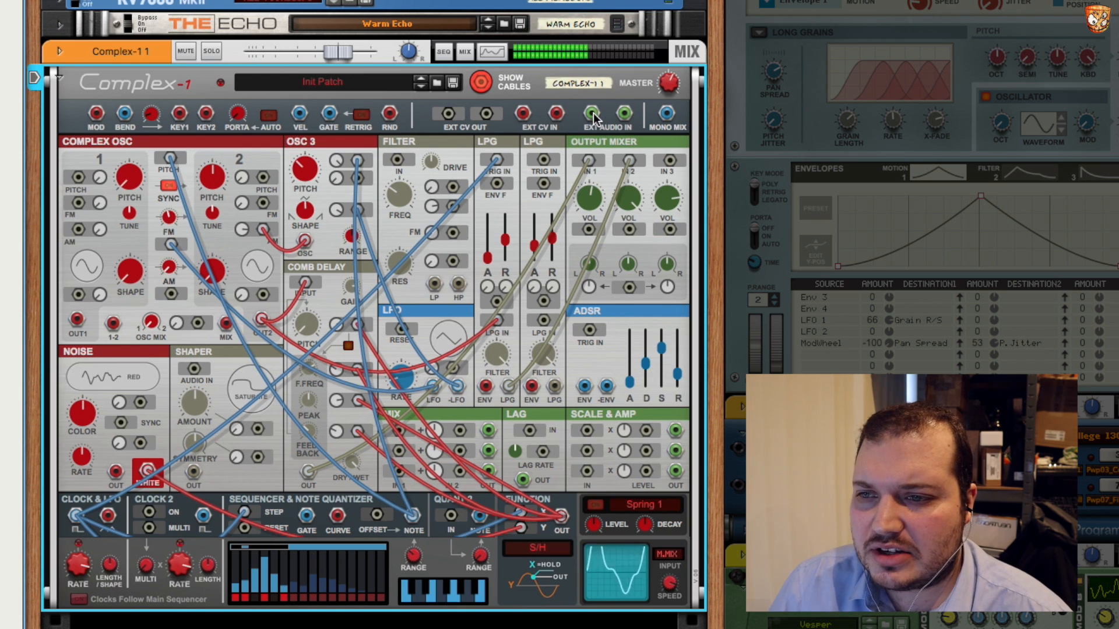
left_click(481, 83)
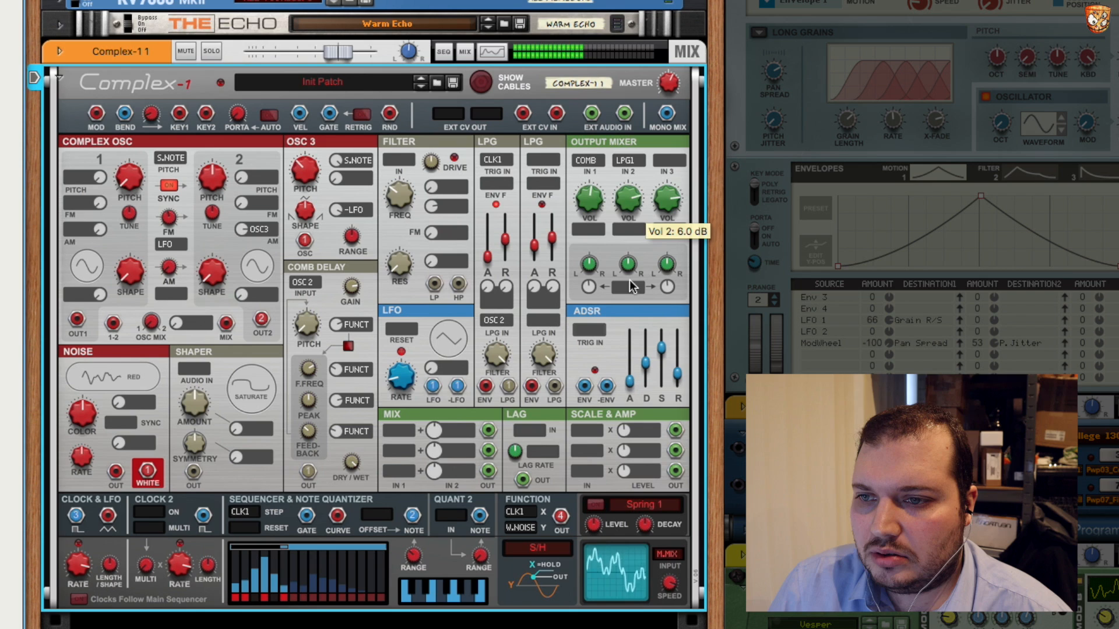
left_click_drag(587, 194, 586, 169)
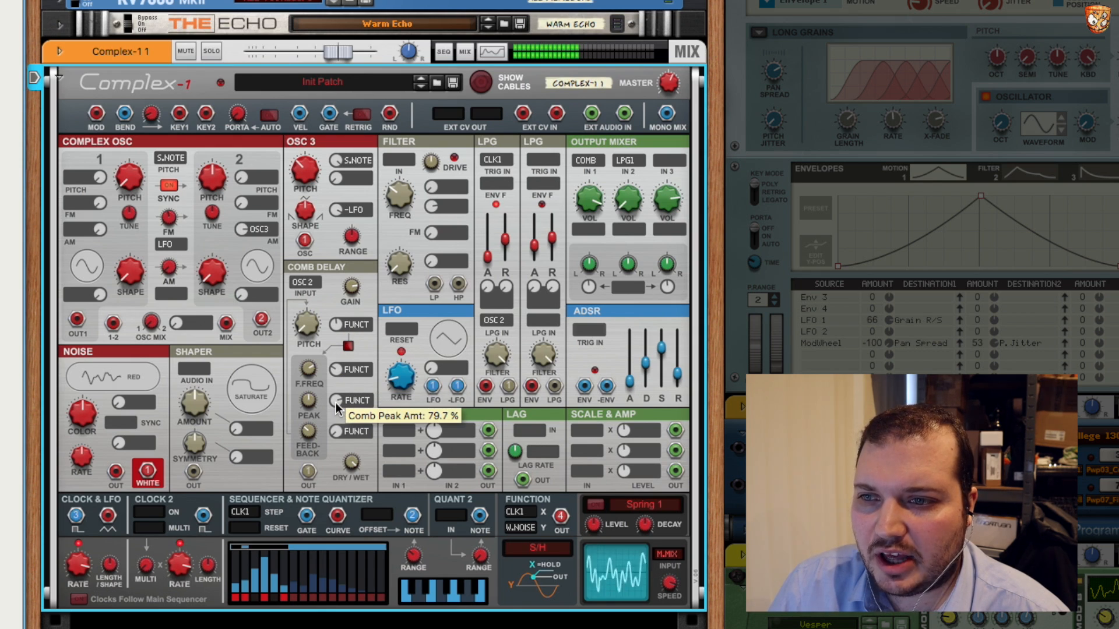
Insert the filter's high-pass path between the comb delay and mixer IN 1, and modulate its frequency from the FUNCTION and LFO outputs.
left_click(481, 81)
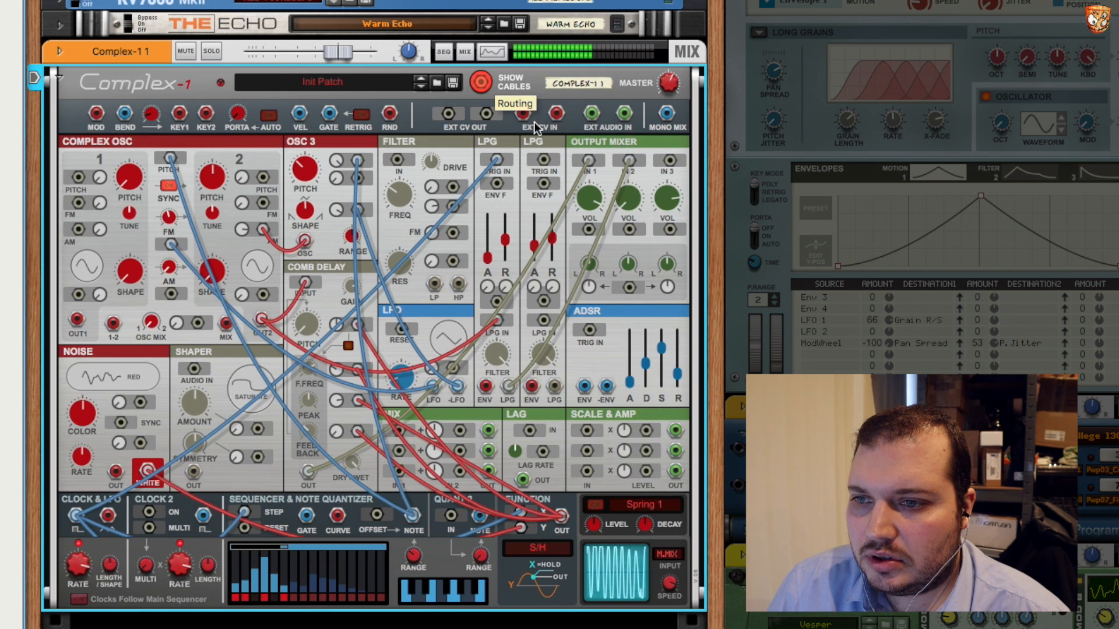
left_click_drag(593, 167, 397, 160)
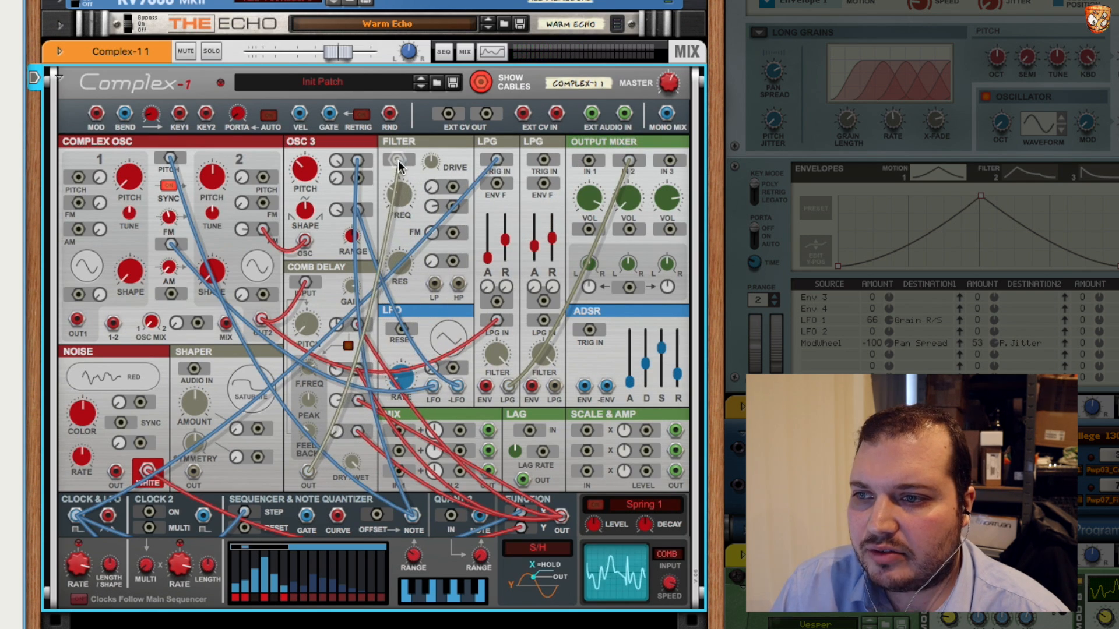
left_click_drag(459, 284, 589, 160)
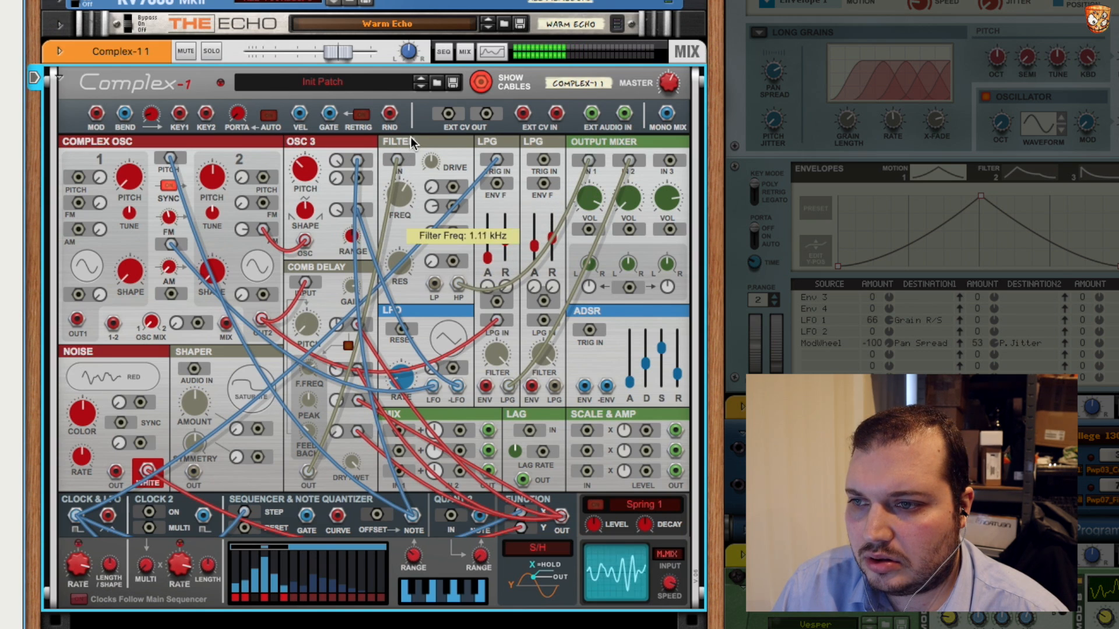
left_click_drag(560, 516, 454, 207)
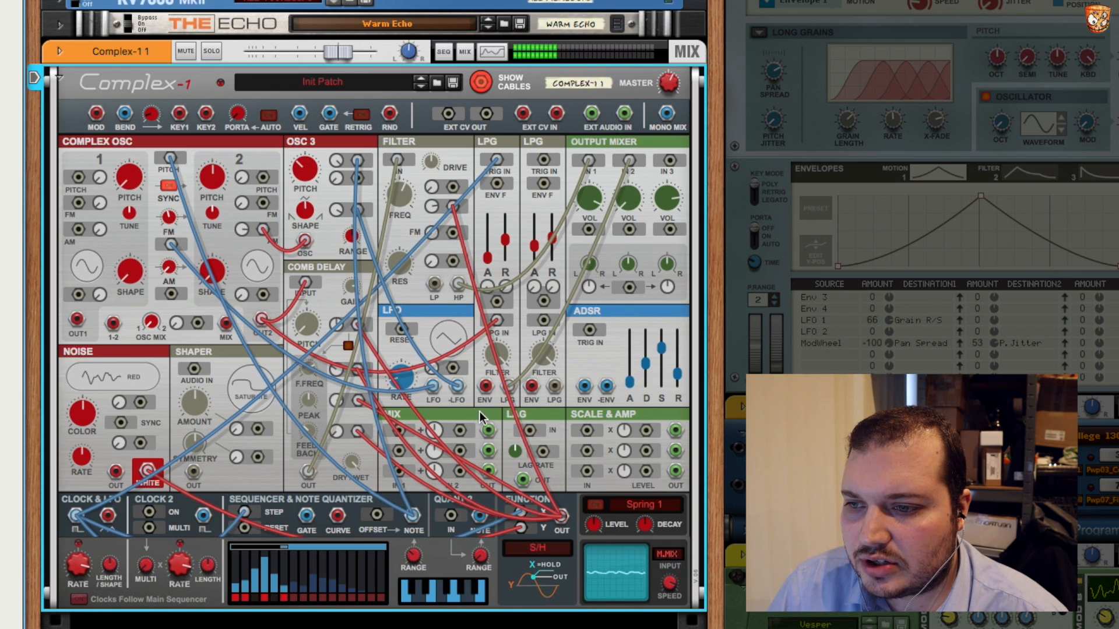
left_click_drag(433, 387, 453, 187)
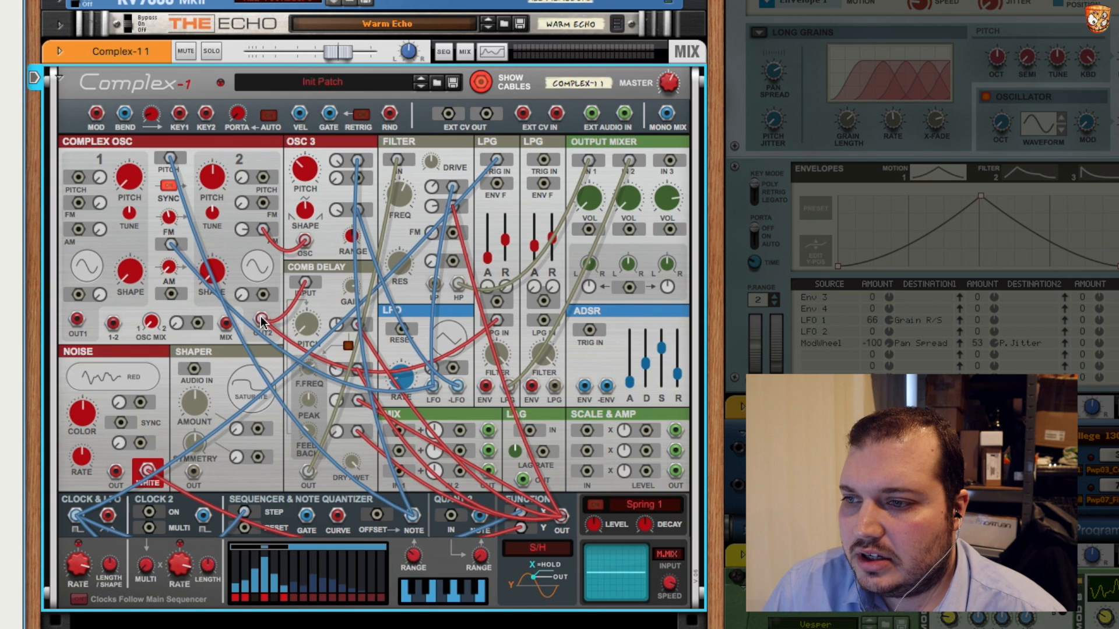
Route oscillator 2's output through the shaper in Fold1 mode into output mixer IN 3, and adjust the shaper's amount.
left_click_drag(261, 323, 193, 369)
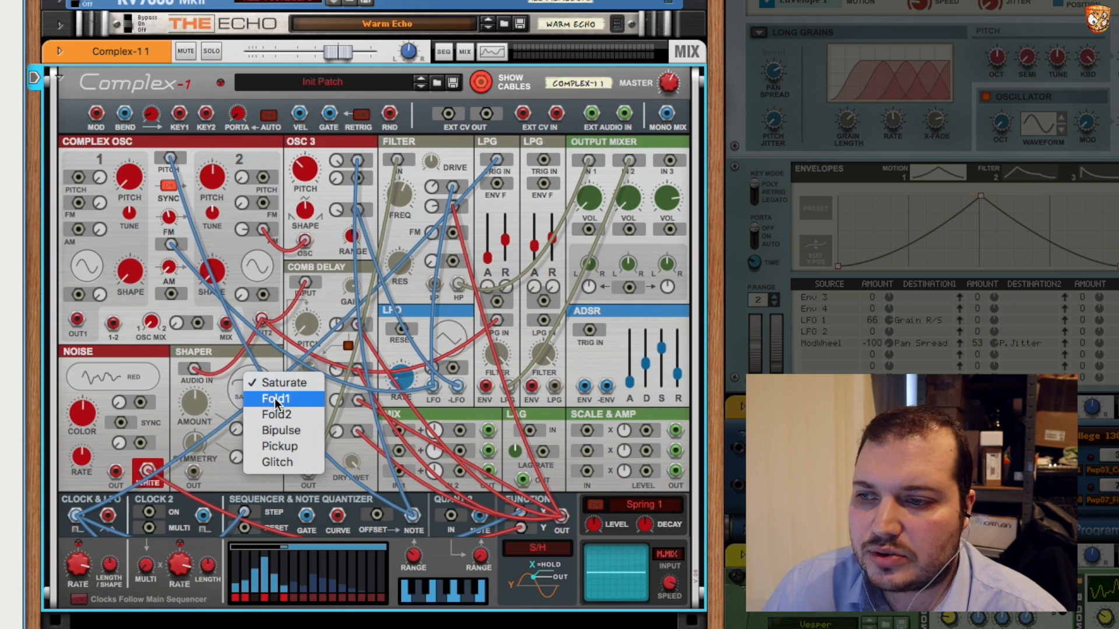
left_click(275, 399)
left_click_drag(193, 472, 670, 161)
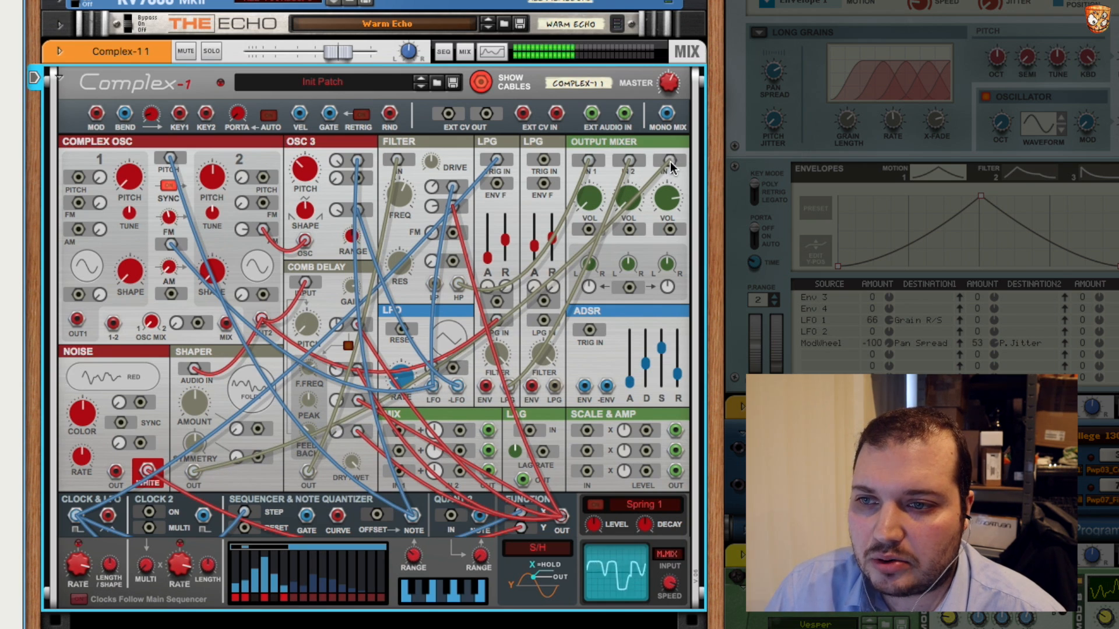
left_click_drag(191, 402, 190, 440)
left_click_drag(202, 397, 251, 599)
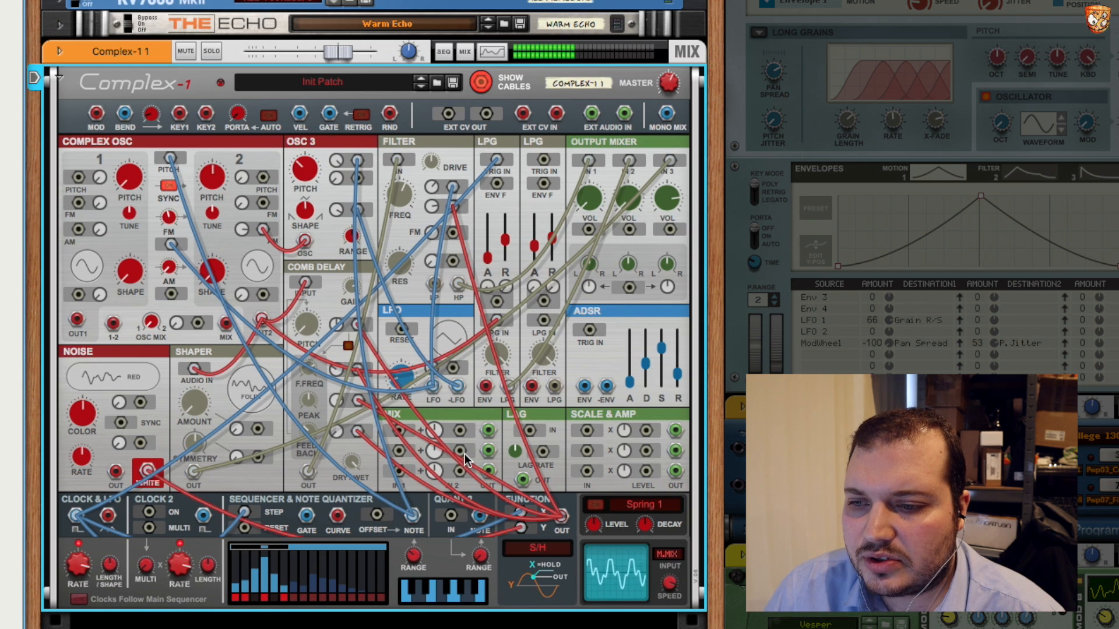
Combine the FUNCTION and LFO outputs in the first MIX row, patch it into the shaper's amount modulation, and adjust the levels.
left_click_drag(560, 516, 460, 431)
left_click(478, 90)
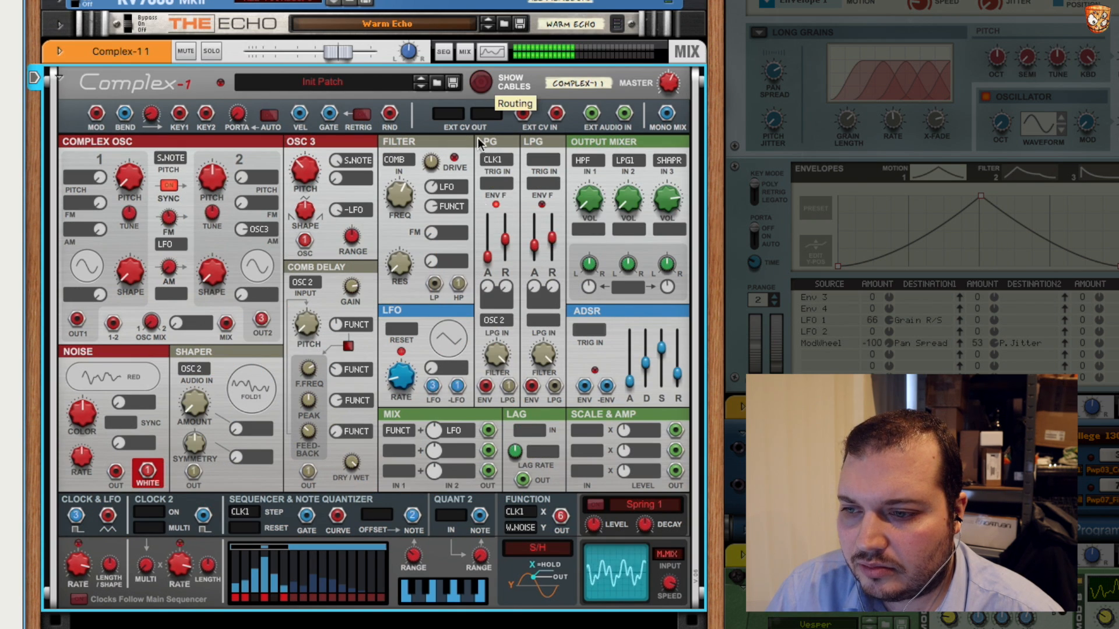
left_click_drag(488, 435, 261, 427)
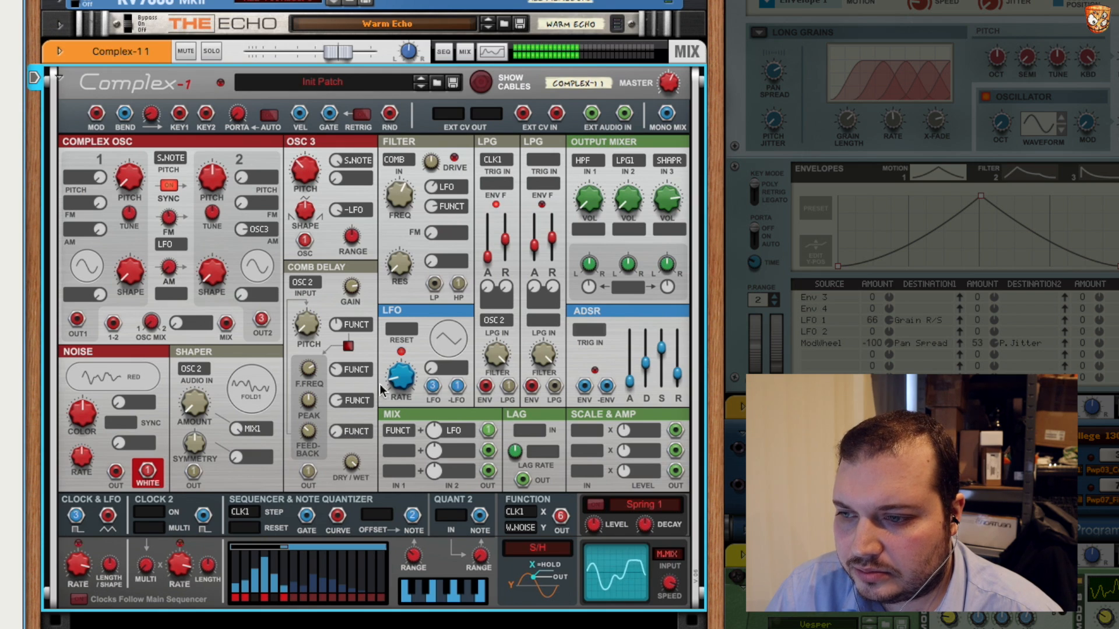
left_click_drag(431, 432, 444, 464)
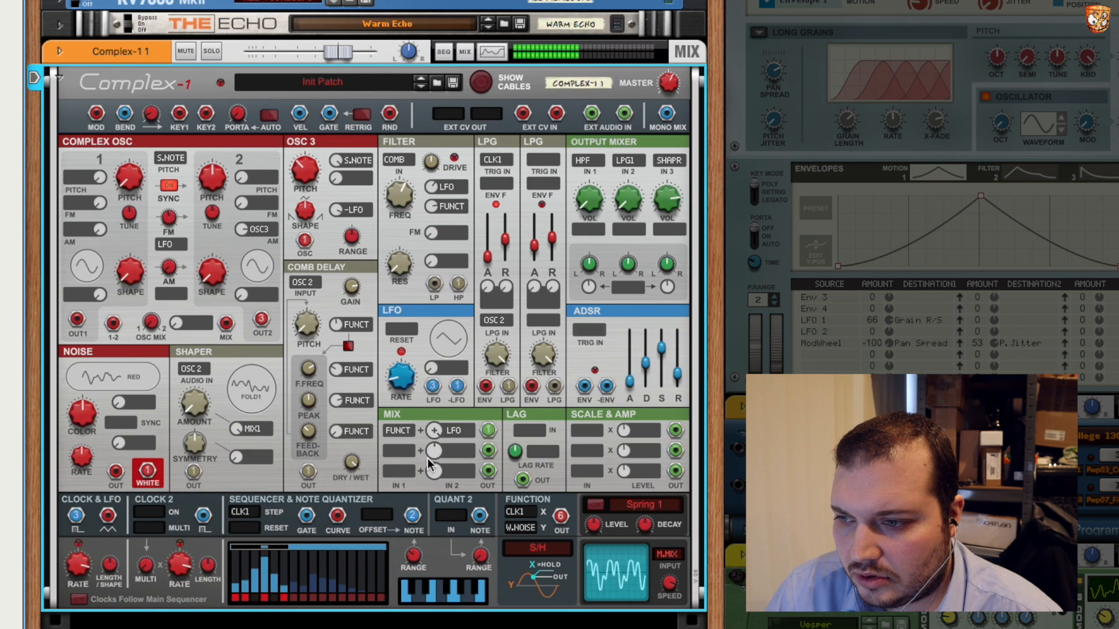
left_click_drag(190, 403, 194, 392)
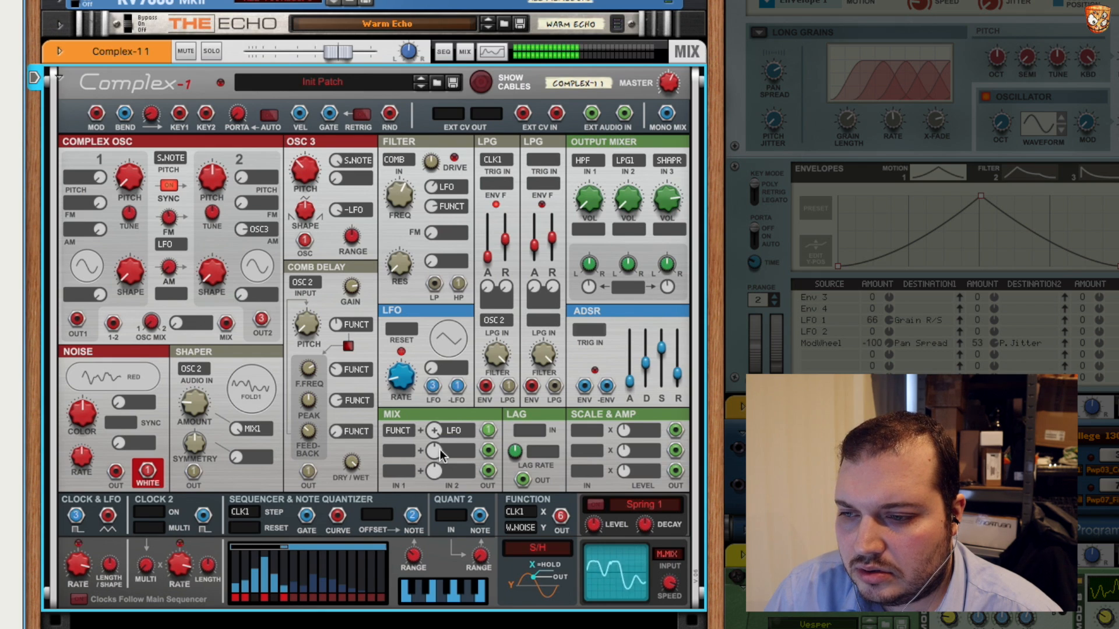
left_click_drag(436, 430, 435, 436)
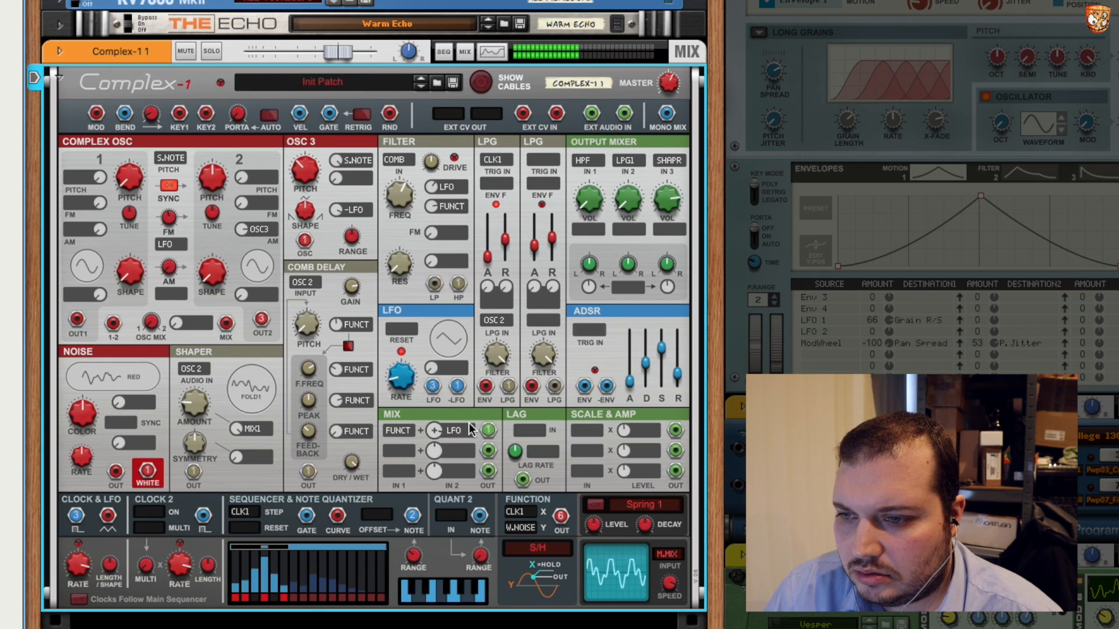
Insert the LAG between FUNCTION and the first MIX row, and patch the inverted LFO output into the shaper's symmetry modulation input.
left_click(483, 83)
left_click_drag(400, 431, 560, 518)
left_click_drag(592, 435, 530, 430)
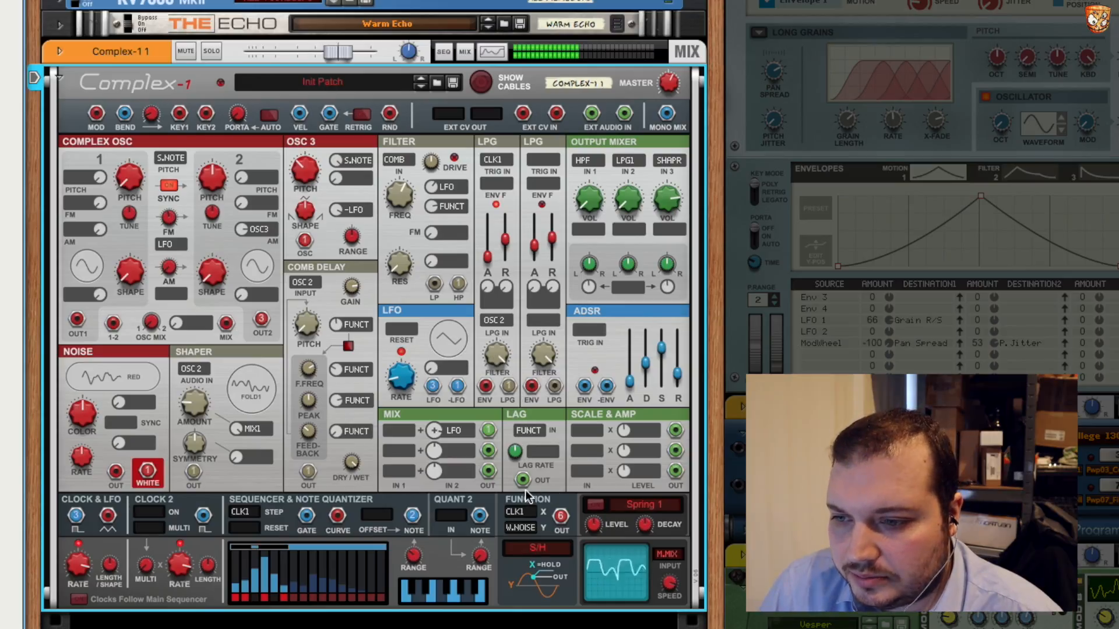
left_click_drag(524, 481, 401, 431)
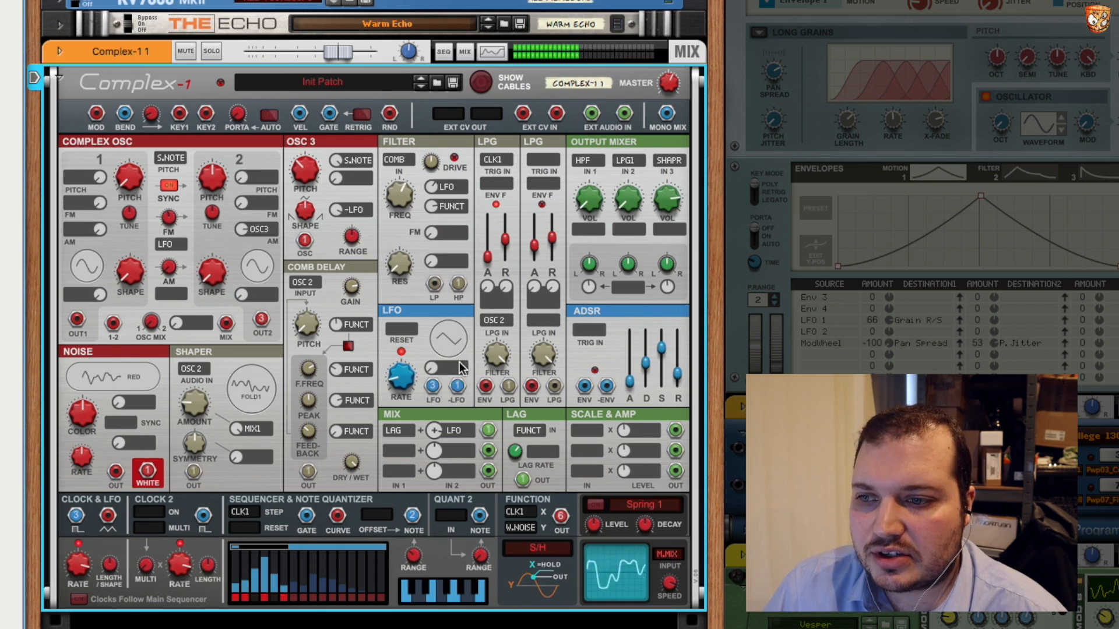
left_click_drag(458, 395, 236, 435)
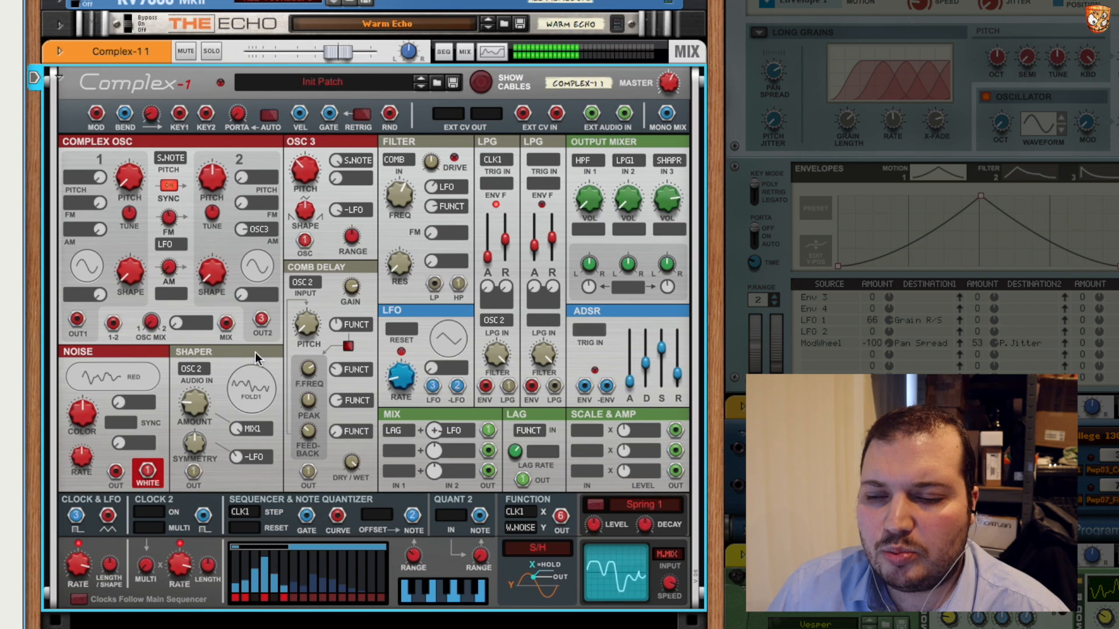
Route the shaper through the second LPG into output mixer IN 3, triggering that LPG from the sequencer's GATE and lowering its attack.
left_click(484, 85)
mouse_move(670, 167)
left_mouse_down()
mouse_move(480, 149)
mouse_move(547, 163)
mouse_move(540, 261)
mouse_move(554, 398)
mouse_move(671, 169)
left_mouse_up()
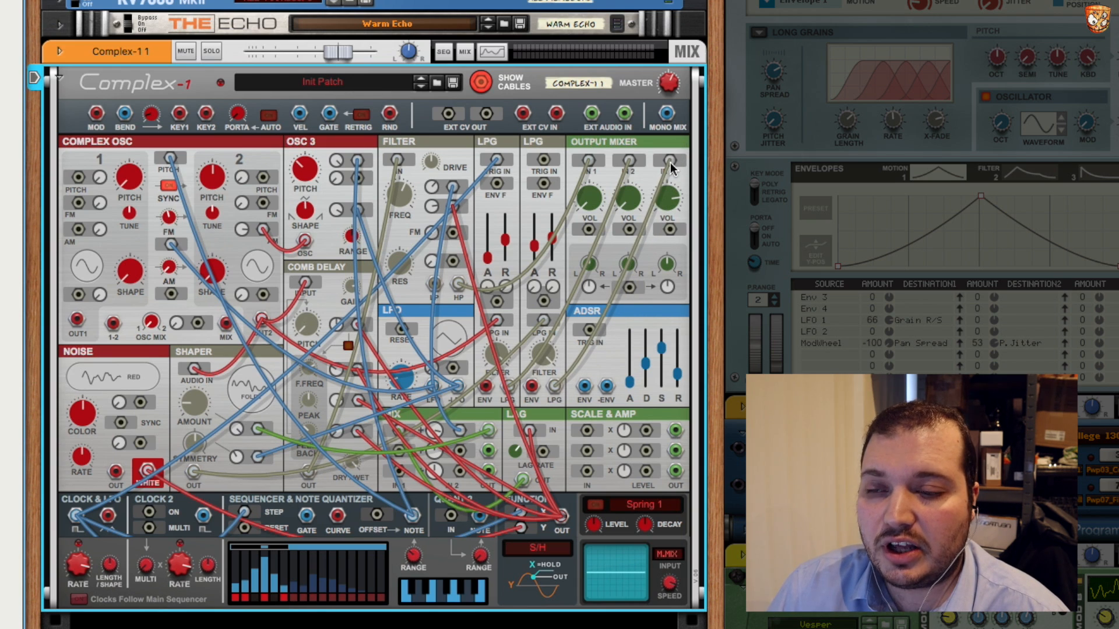
left_click_drag(303, 520, 543, 161)
mouse_move(533, 252)
left_mouse_down()
mouse_move(535, 241)
mouse_move(536, 253)
left_mouse_up()
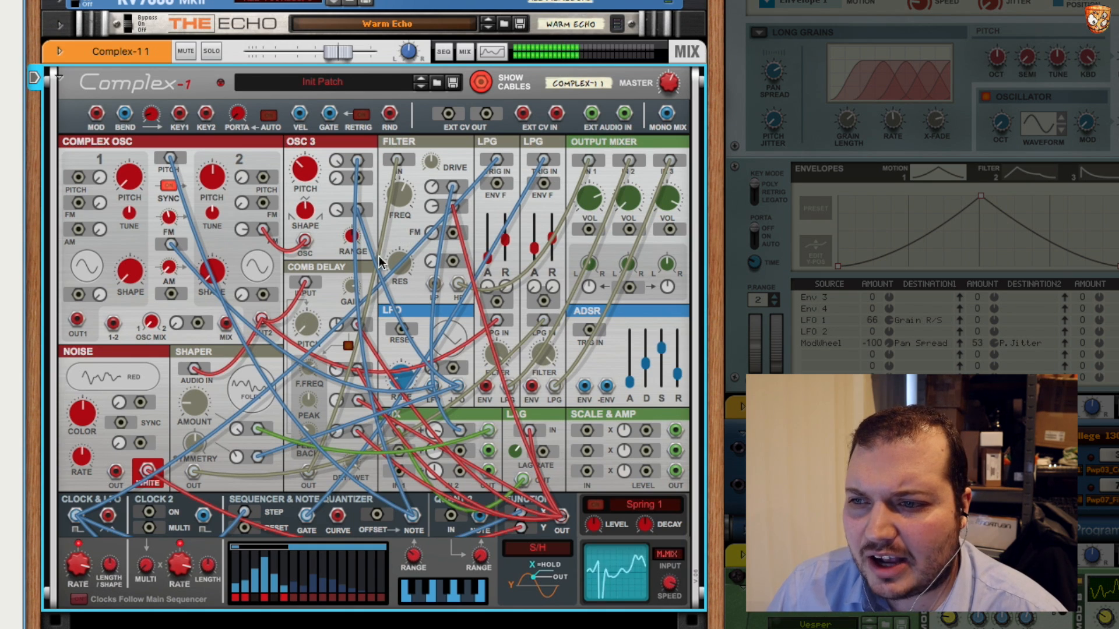
Try the filter's low-pass output in place of its high-pass output at mixer IN 1.
left_click_drag(405, 193, 398, 170)
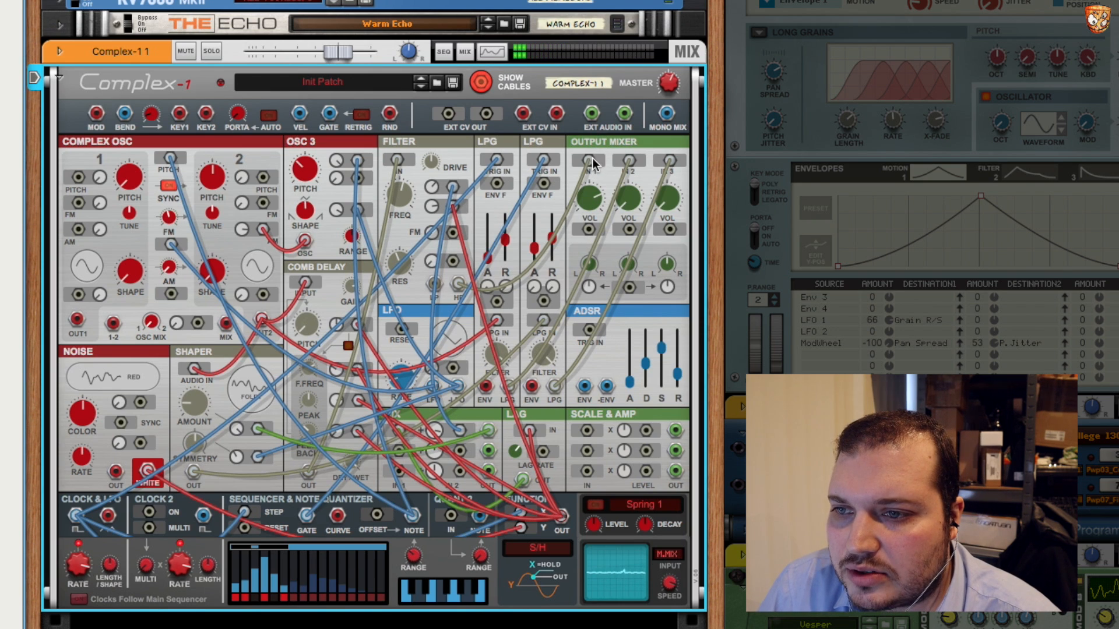
left_click_drag(593, 158, 524, 185)
left_click_drag(436, 285, 590, 164)
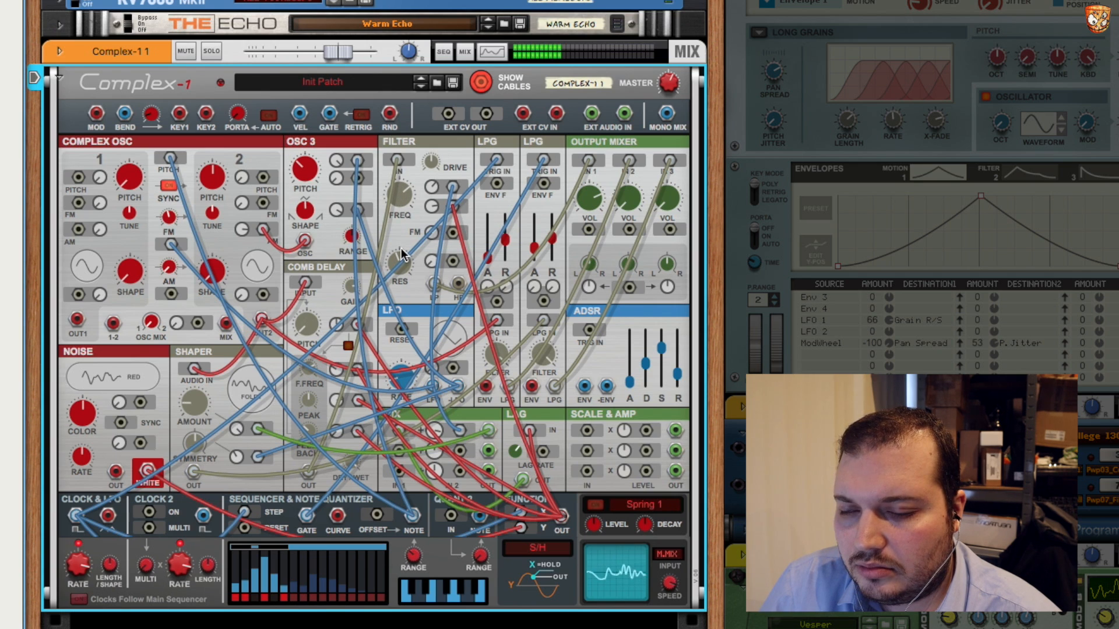
left_click_drag(587, 162, 512, 158)
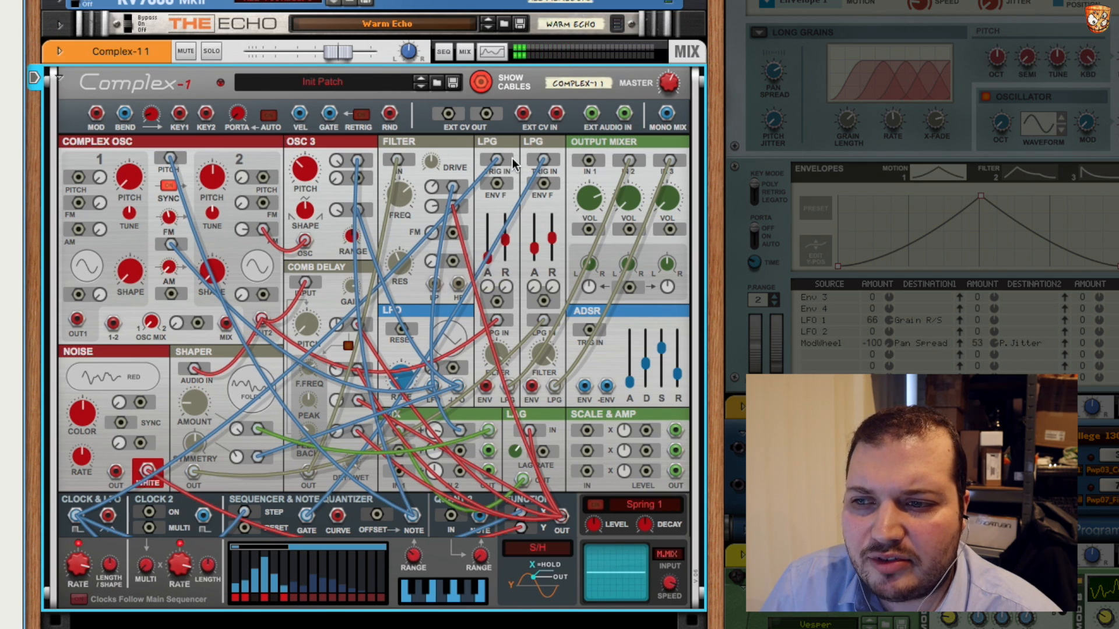
left_click_drag(540, 246, 589, 164)
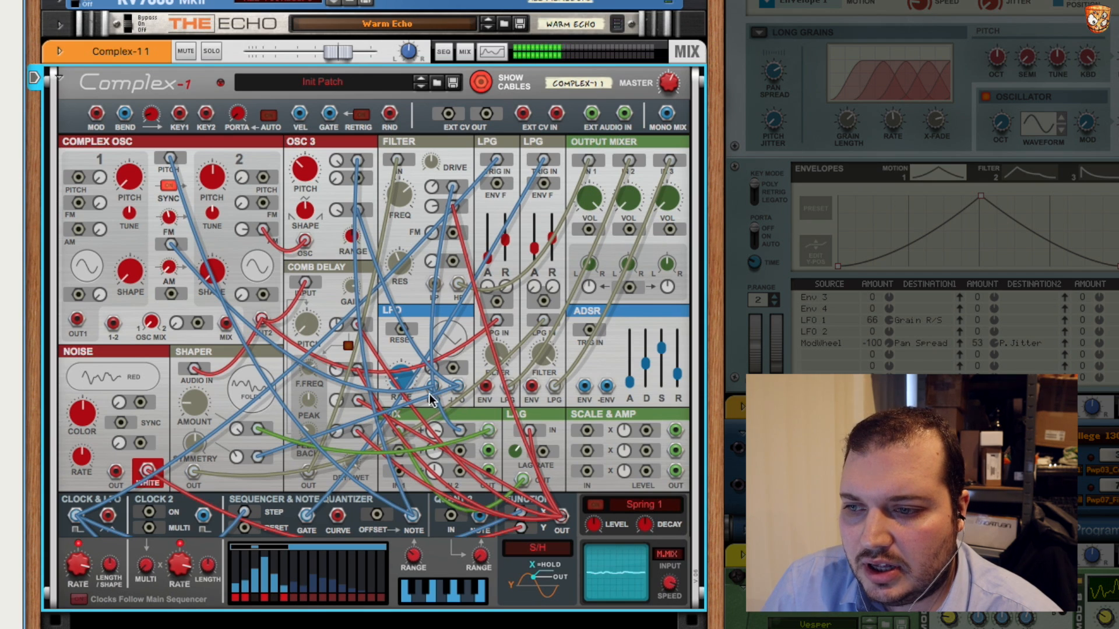
Patch the LFO output into the output mixer's pan modulation input and hide the cables.
left_click_drag(433, 389, 629, 287)
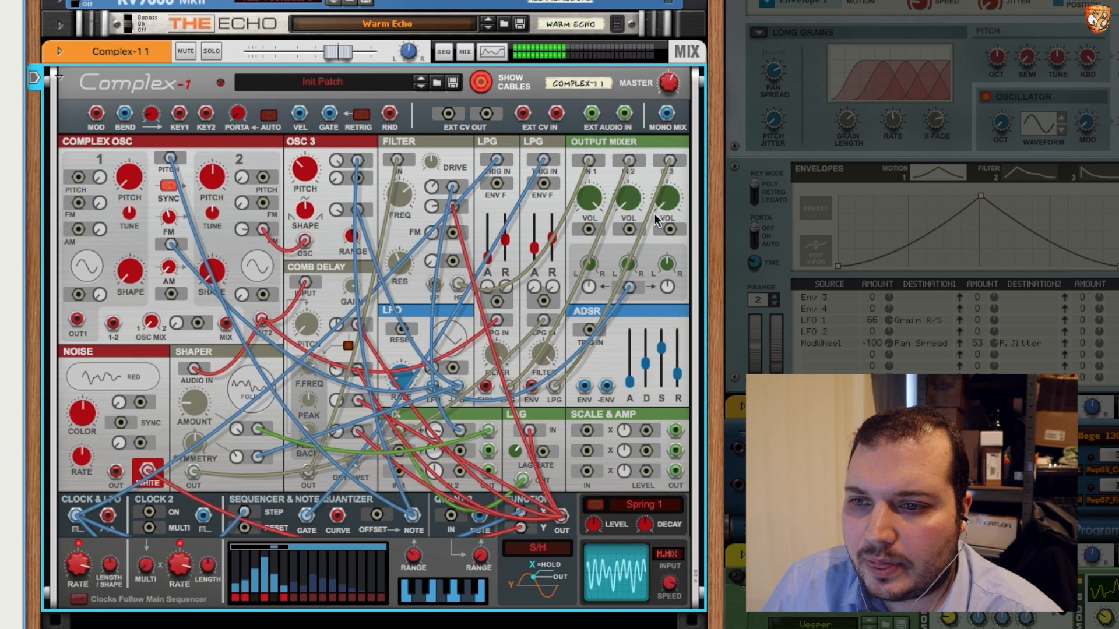
left_click(481, 82)
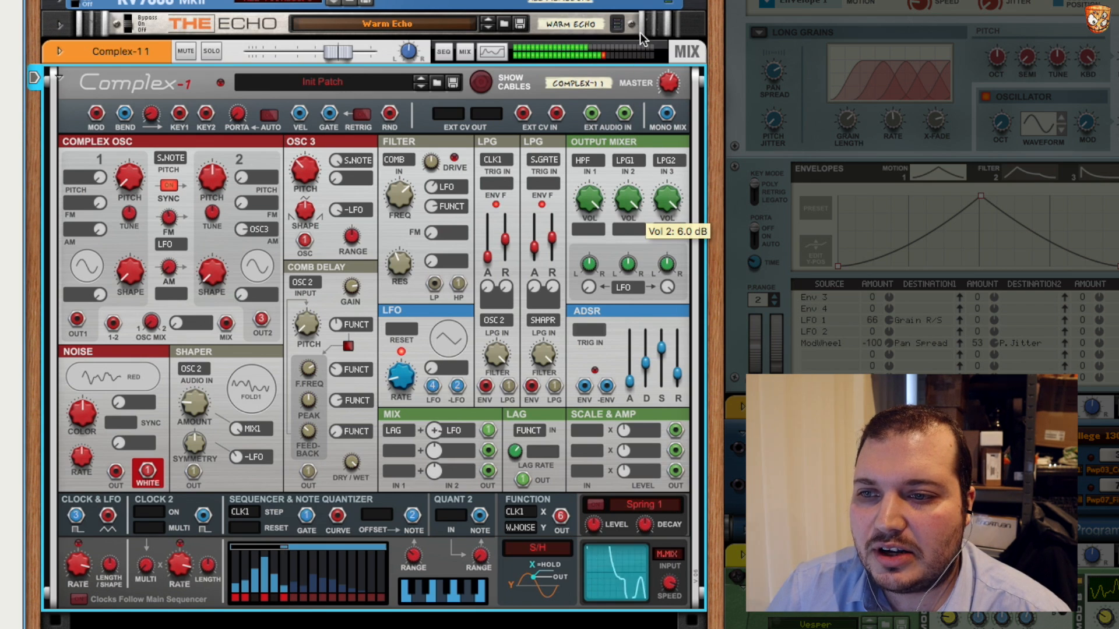
Rebalance the output mixer by setting volume 1 to 2.5 dB and lowering volume 2 slightly.
left_click_drag(590, 201, 590, 211)
left_click_drag(681, 202, 590, 197)
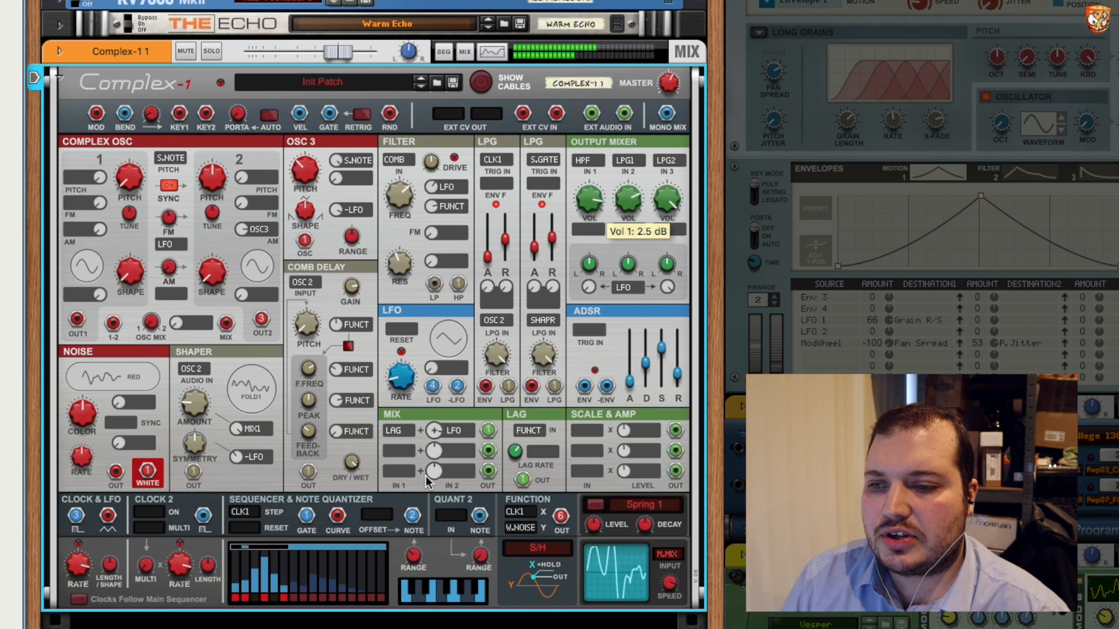
left_click(427, 589)
left_click(474, 584)
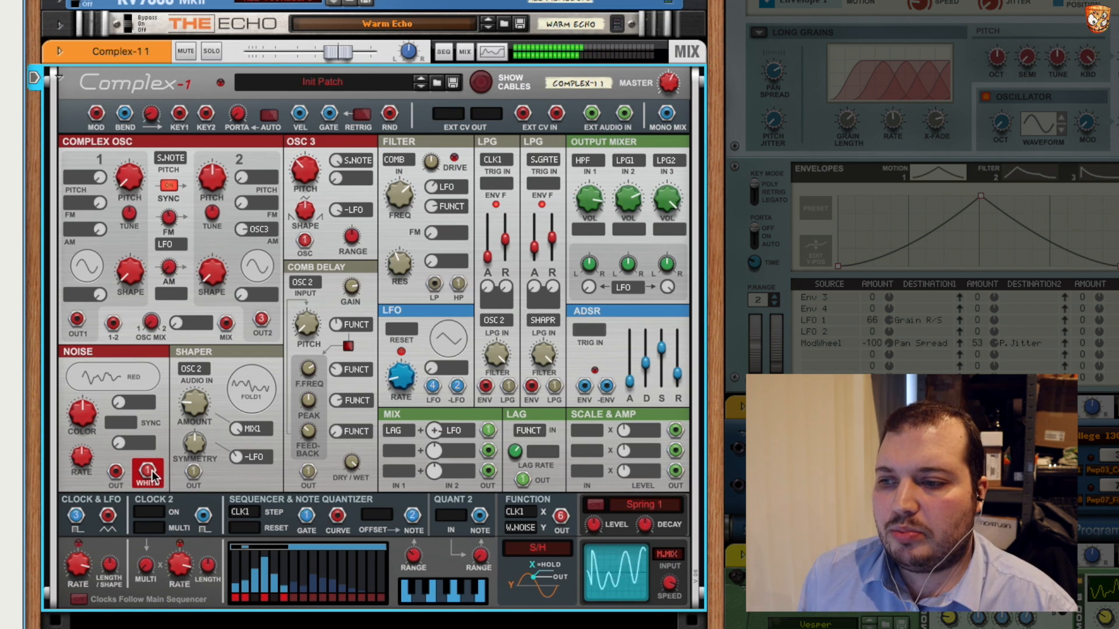
Show the patch cables, turn on the built-in reverb and set its type to Echo 1.
left_click(479, 83)
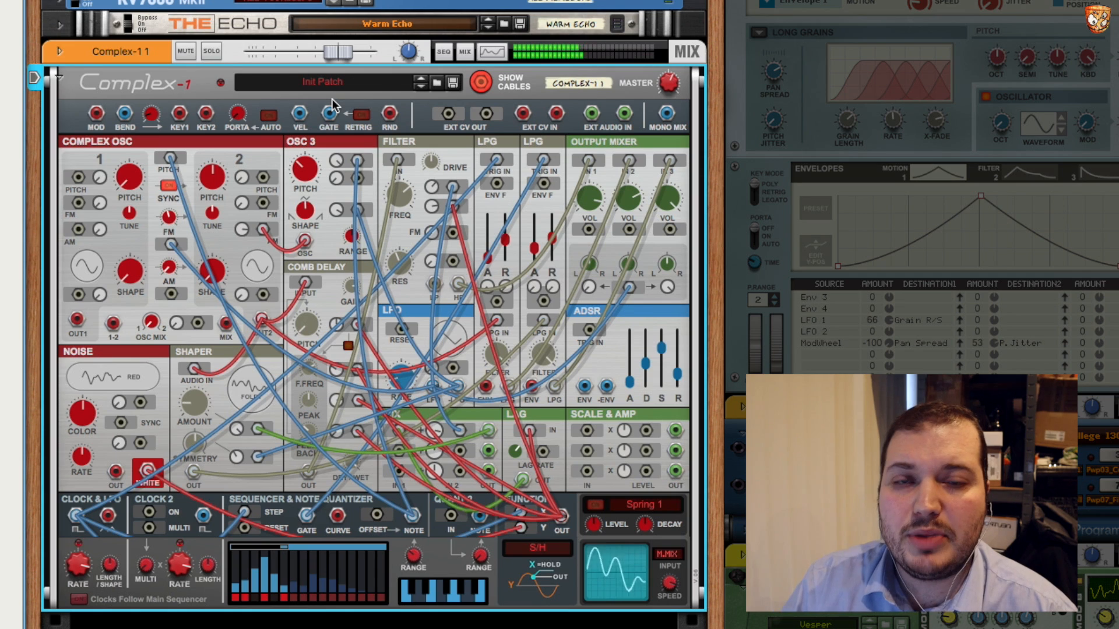
mouse_move(533, 628)
left_mouse_down()
mouse_move(535, 216)
mouse_move(537, 628)
left_mouse_up()
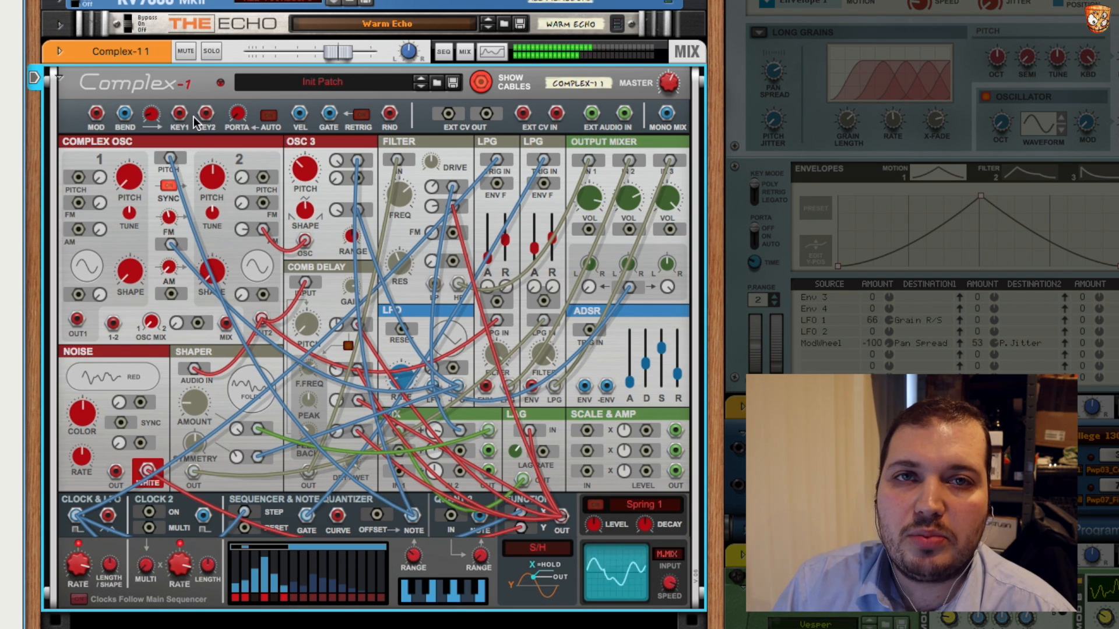
left_click(596, 506)
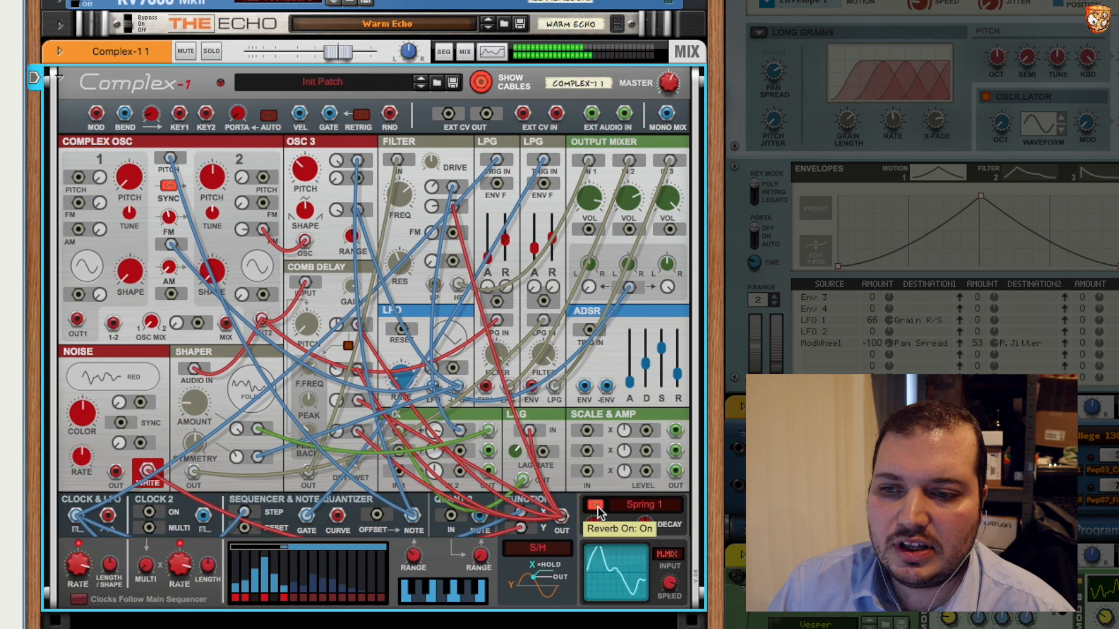
left_click(635, 505)
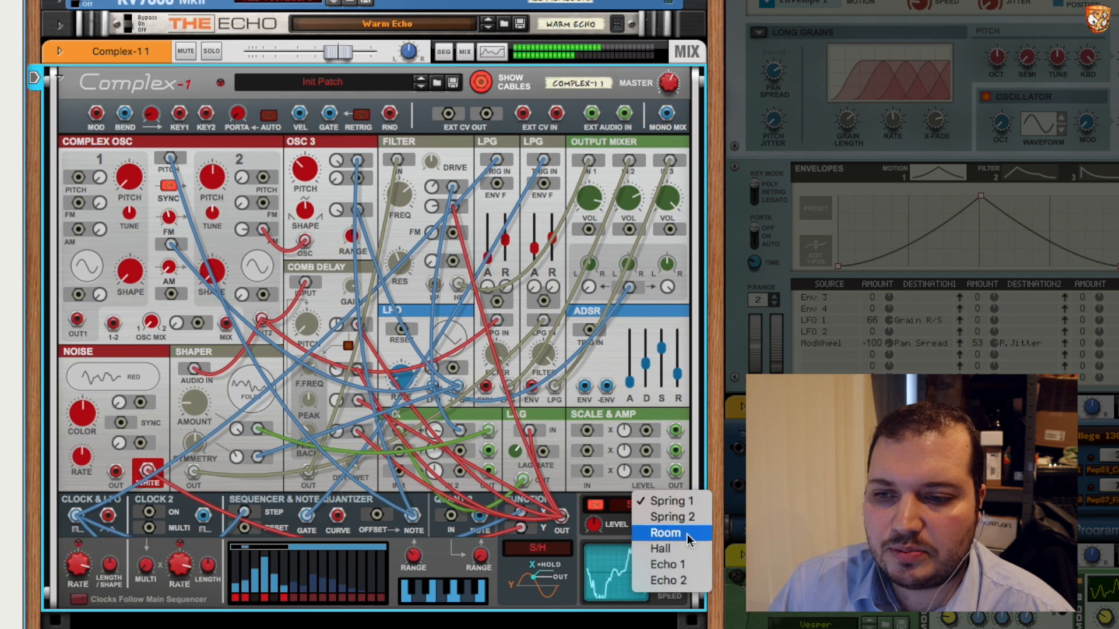
left_click(694, 566)
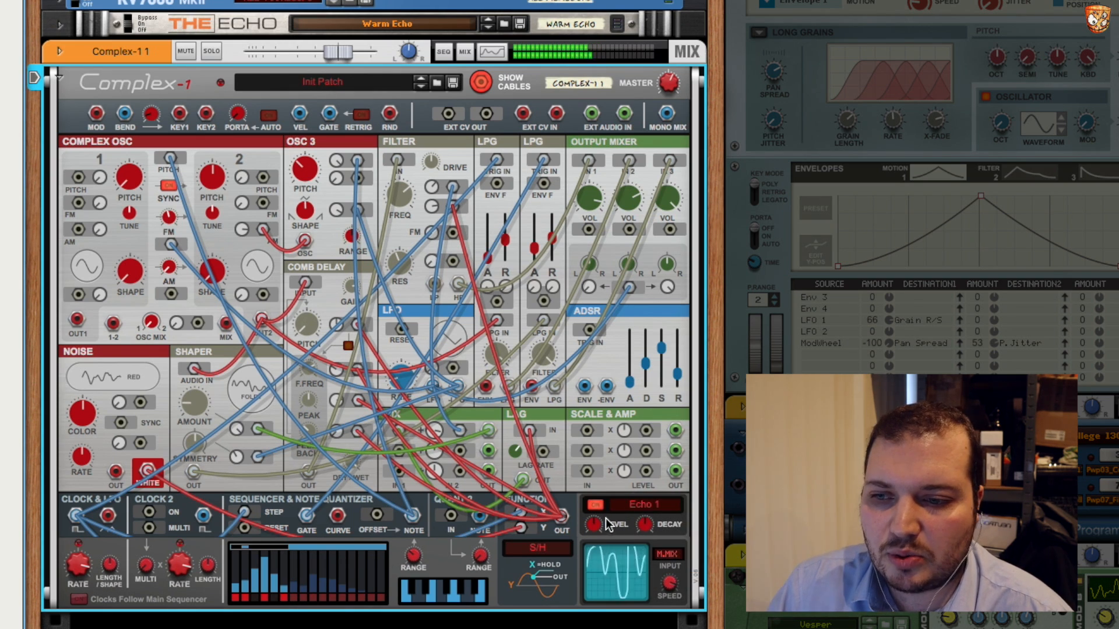
Try the Hall, Room, Spring 2 and Echo 2 types in turn for the reverb.
left_click(648, 506)
left_click(676, 490)
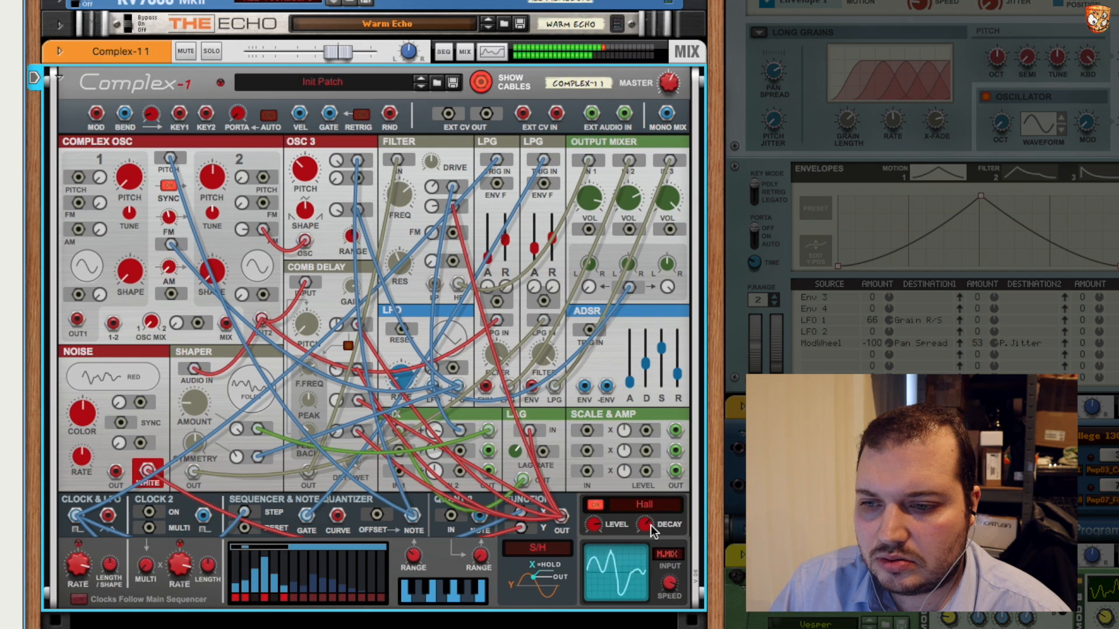
left_click(656, 509)
left_click(676, 489)
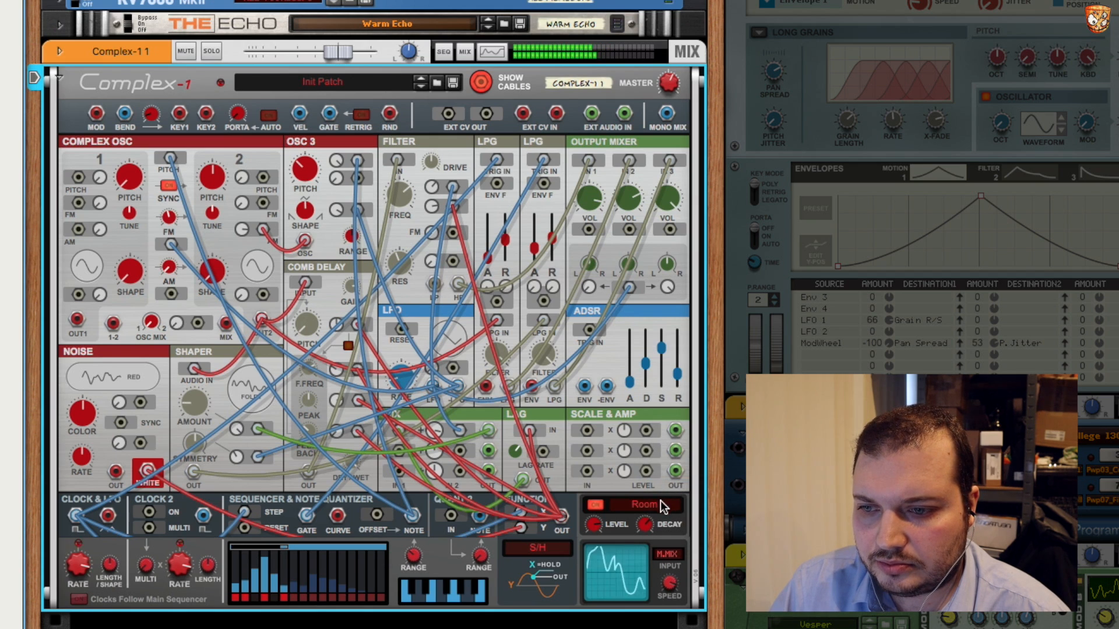
left_click(660, 503)
left_click(674, 486)
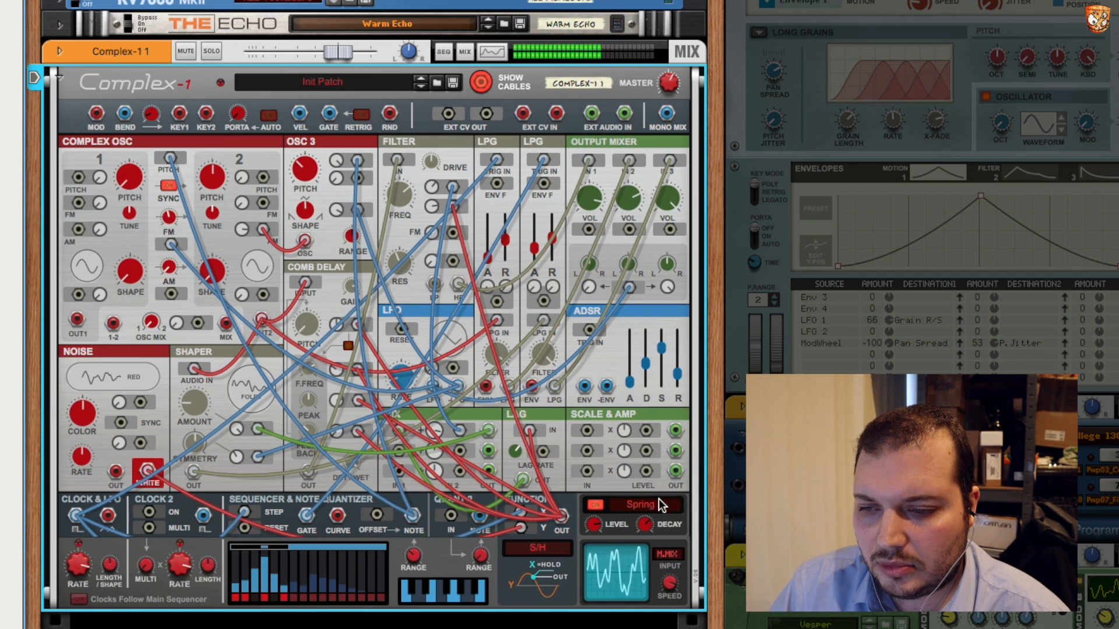
left_click(657, 505)
left_click(691, 565)
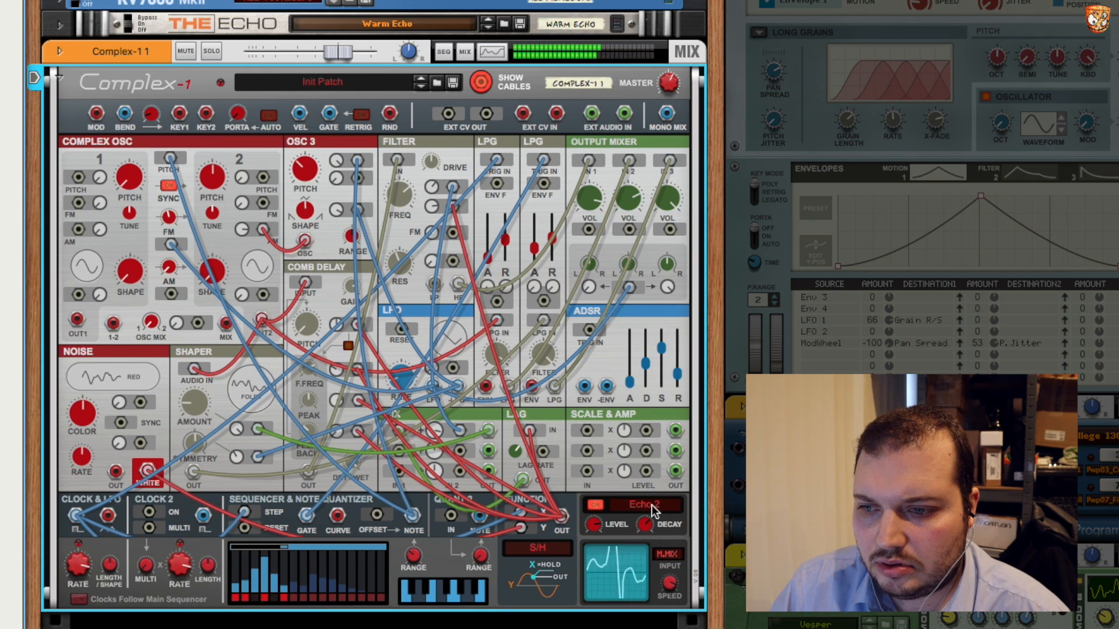
Set the reverb type to Echo 1 and raise its decay.
left_click(653, 512)
left_click(668, 490)
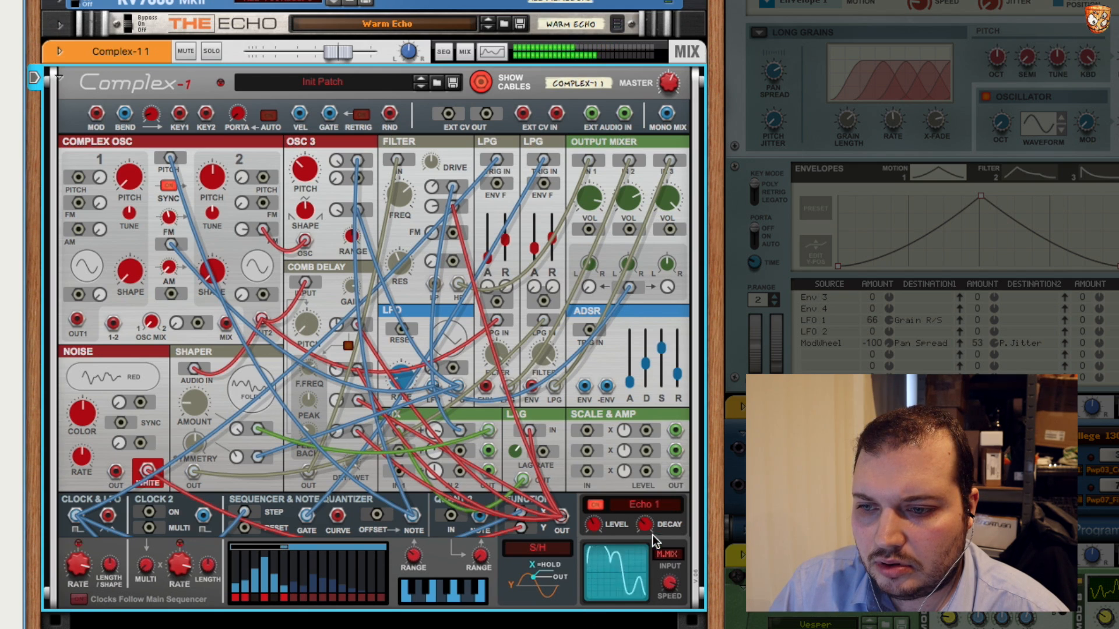
left_click_drag(651, 525, 654, 485)
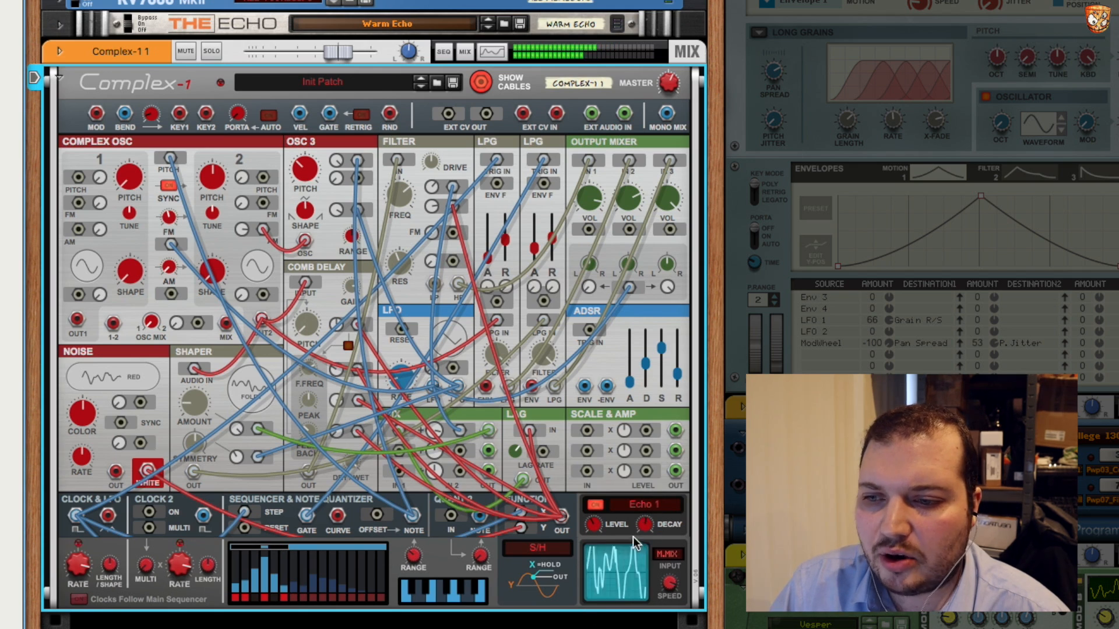